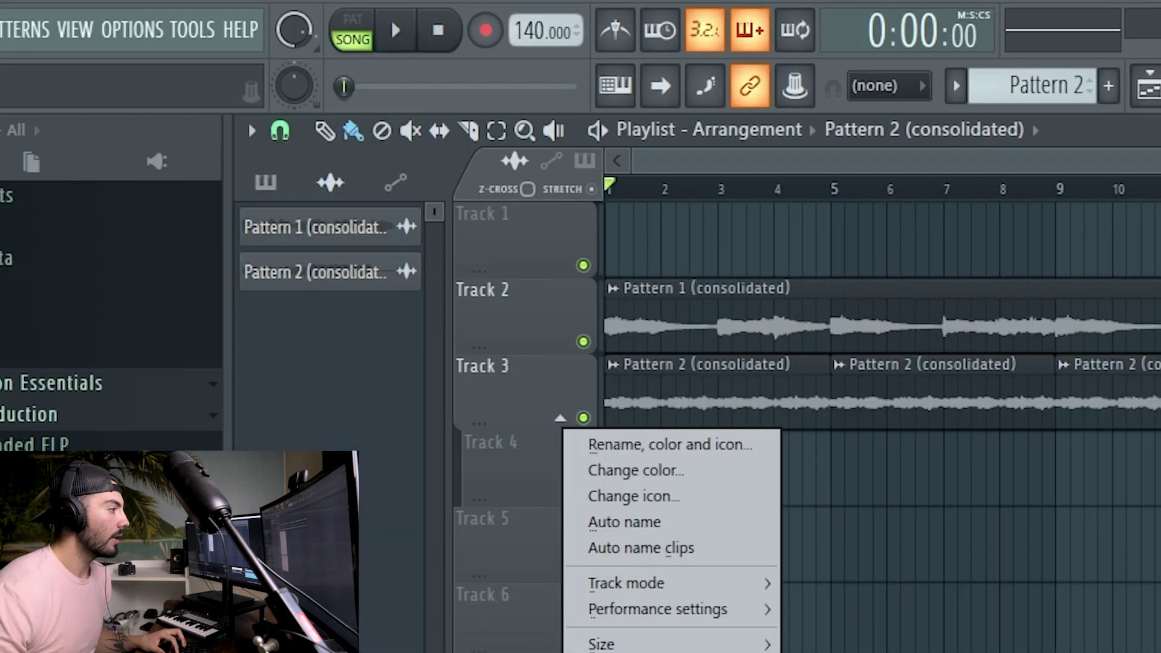
Step: Ungroup Track 4 from Track 3 in the playlist
{"action": "left_click", "coordinate": [653, 651]}
{"action": "left_click", "coordinate": [1076, 652]}
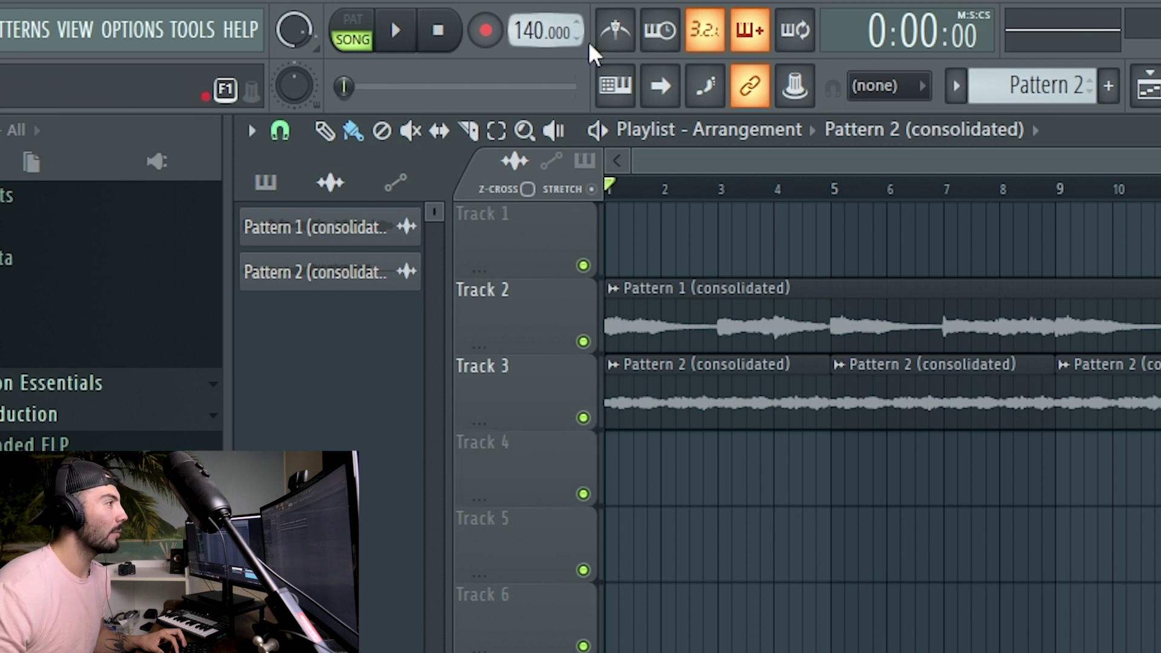
Step: Set the project tempo to 70 BPM and play the two consolidated loops
{"action": "right_click", "coordinate": [525, 34]}
{"action": "key", "text": "space"}
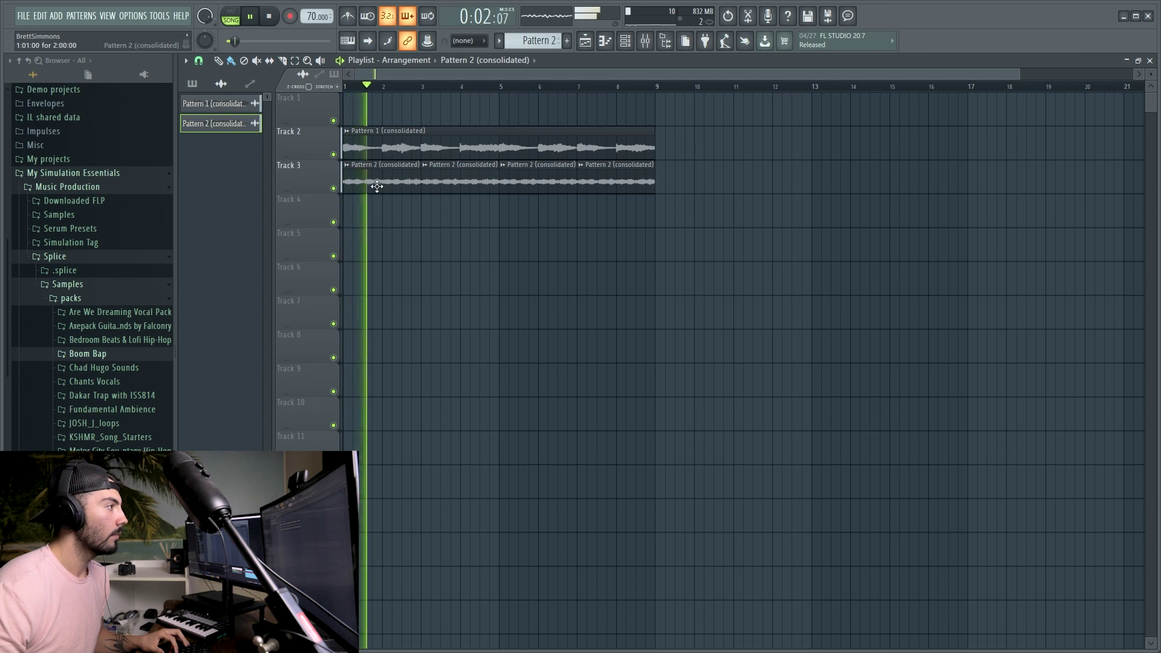
{"action": "right_click", "coordinate": [377, 186]}
{"action": "key", "text": "space"}
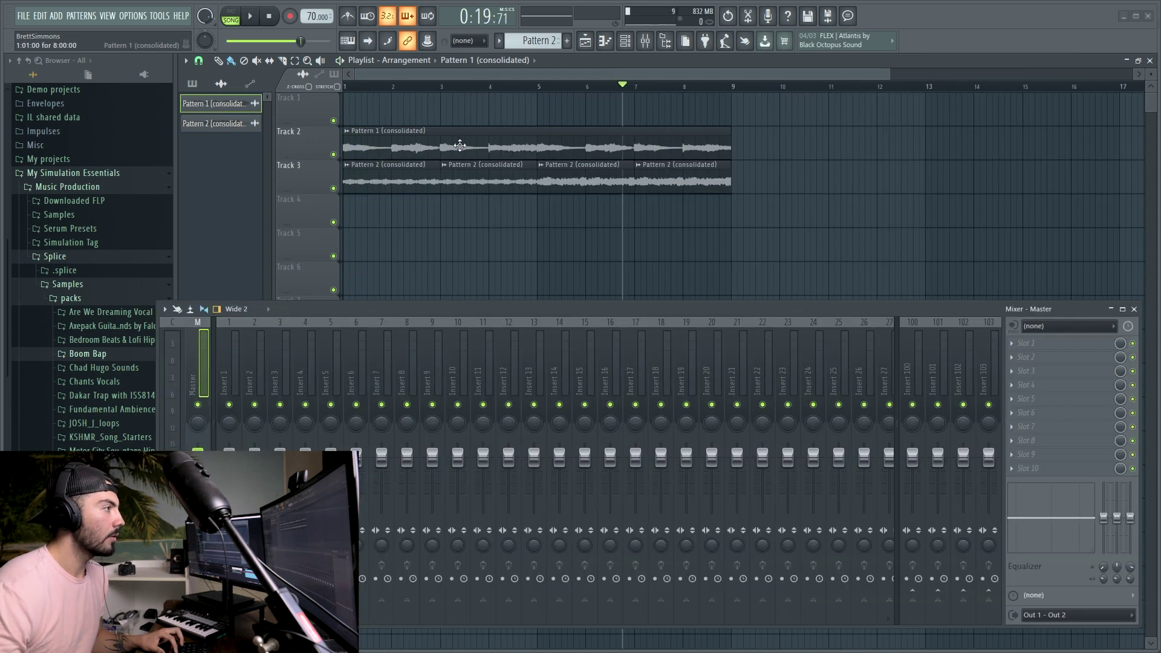
Step: Select Insert 1 and Insert 2 in the mixer and route them to Insert 5 only
{"action": "left_click", "coordinate": [629, 46]}
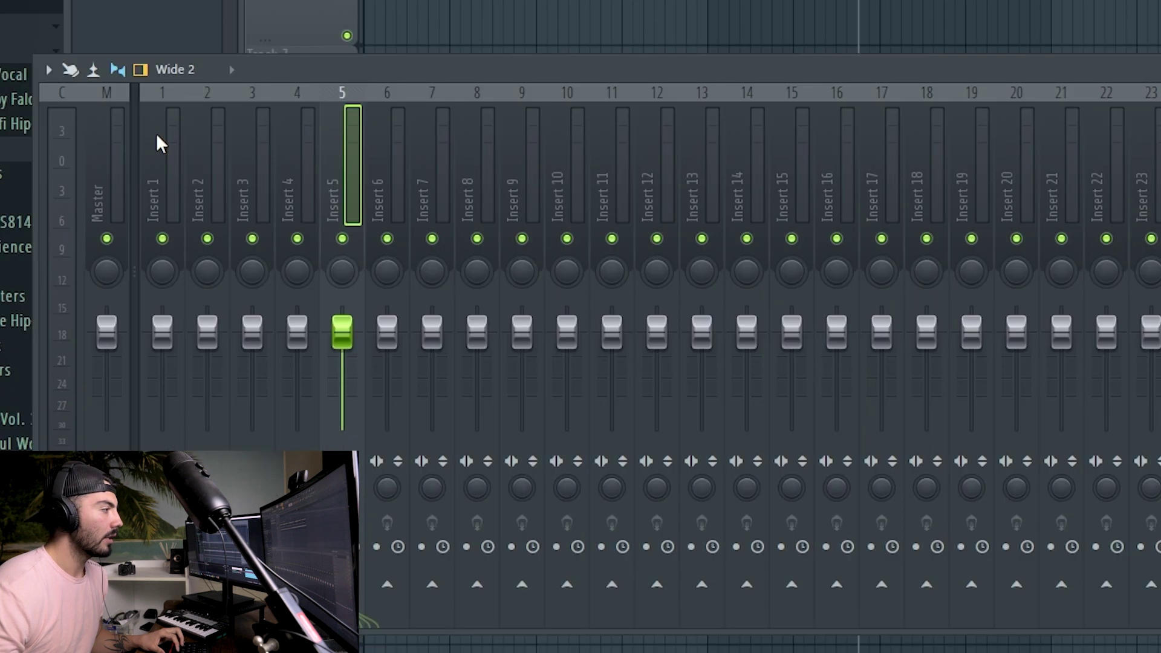
{"action": "left_click", "coordinate": [226, 345]}
{"action": "left_click", "coordinate": [249, 349], "text": "ctrl+shift"}
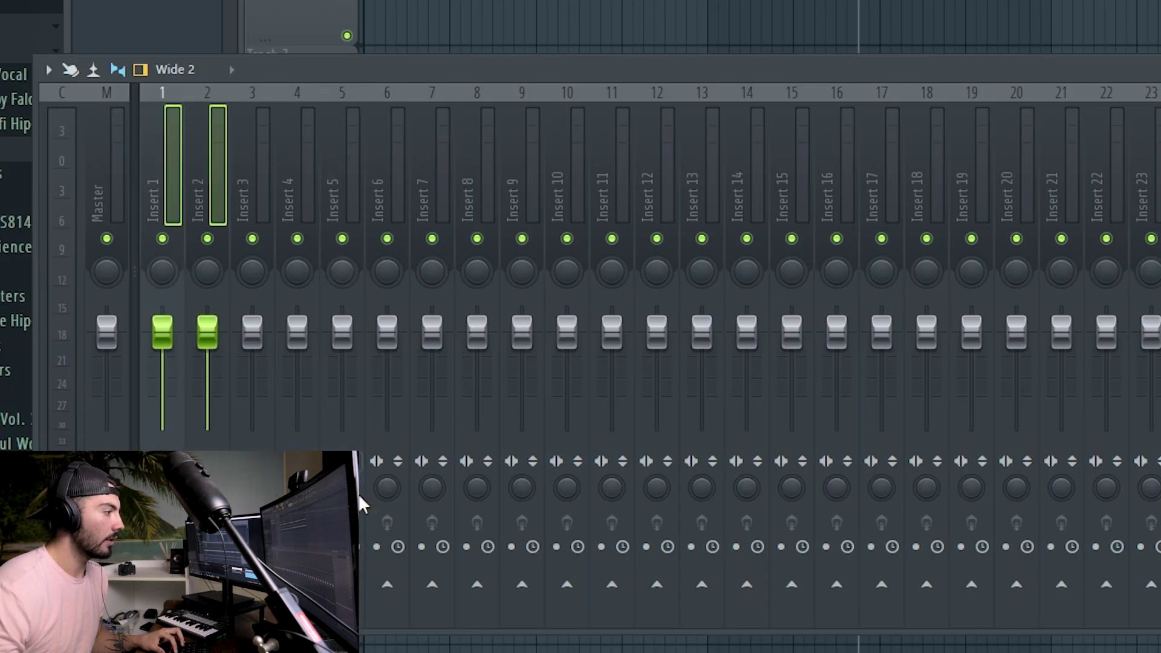
{"action": "right_click", "coordinate": [348, 579]}
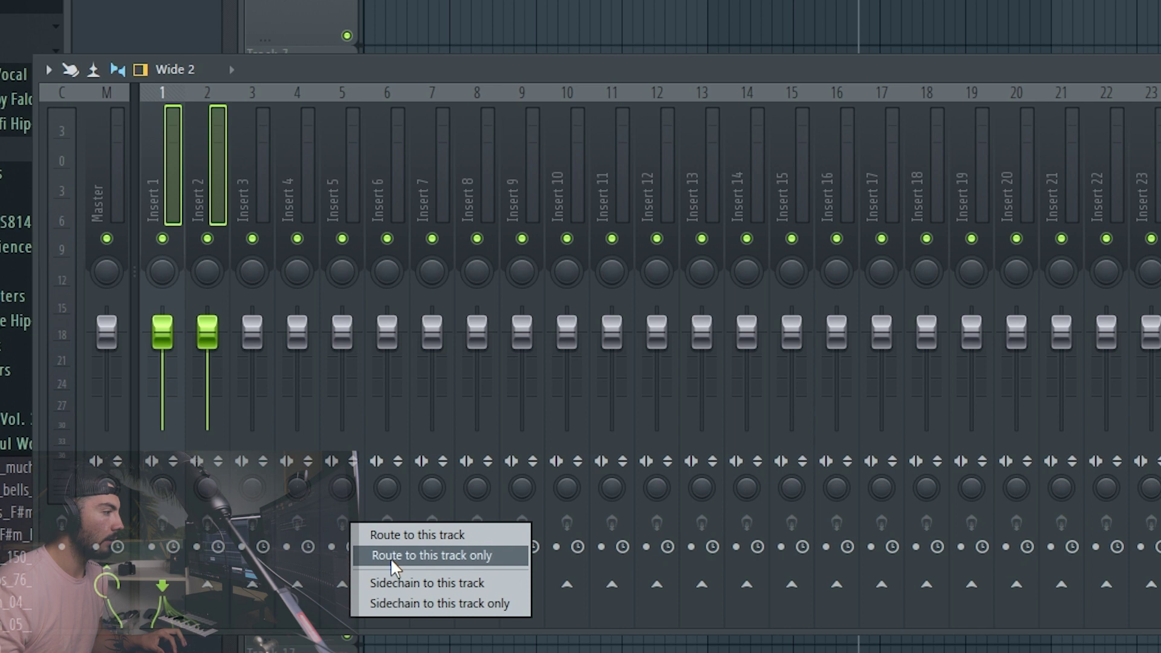
{"action": "left_click", "coordinate": [390, 557]}
Step: Add RC-20 Retro Color to Insert 5 with Tubepair Distort at 25% and a moderate amount of Wobble
{"action": "left_click", "coordinate": [332, 208]}
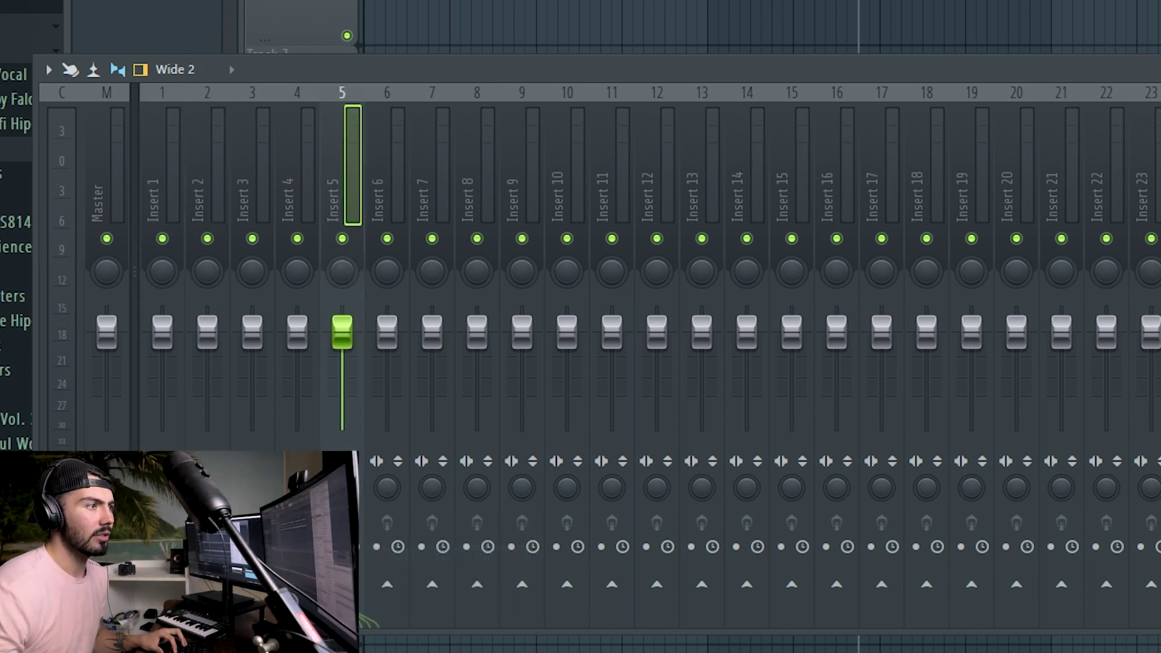
{"action": "left_click", "coordinate": [847, 398]}
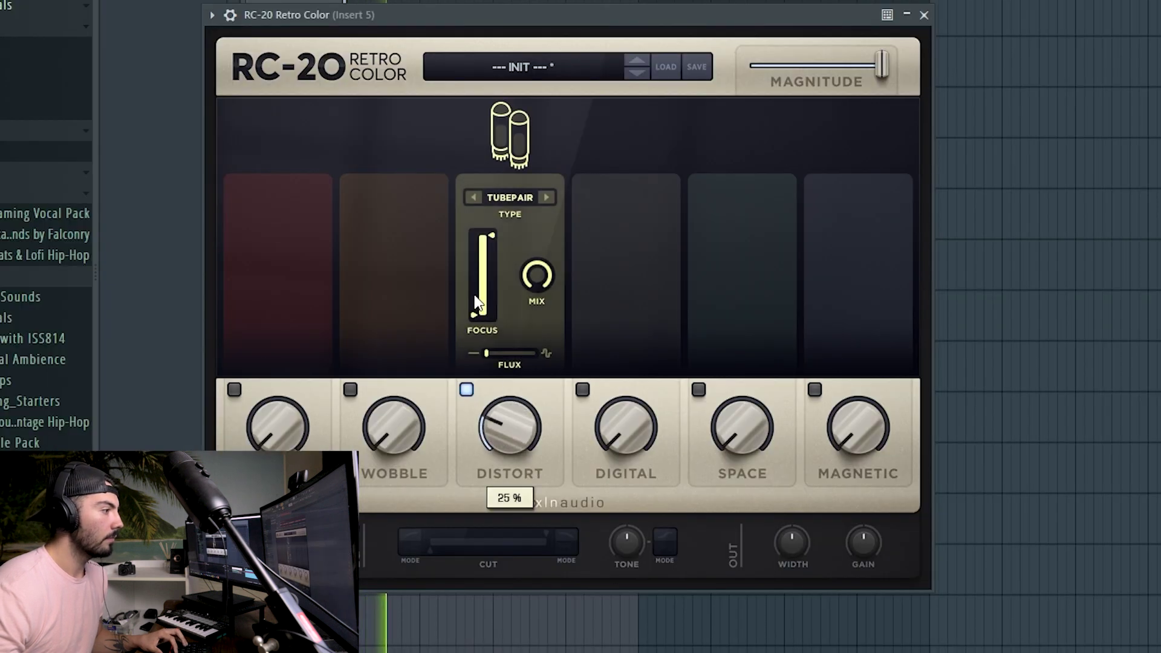
{"action": "left_click_drag", "start_coordinate": [373, 431], "coordinate": [372, 369]}
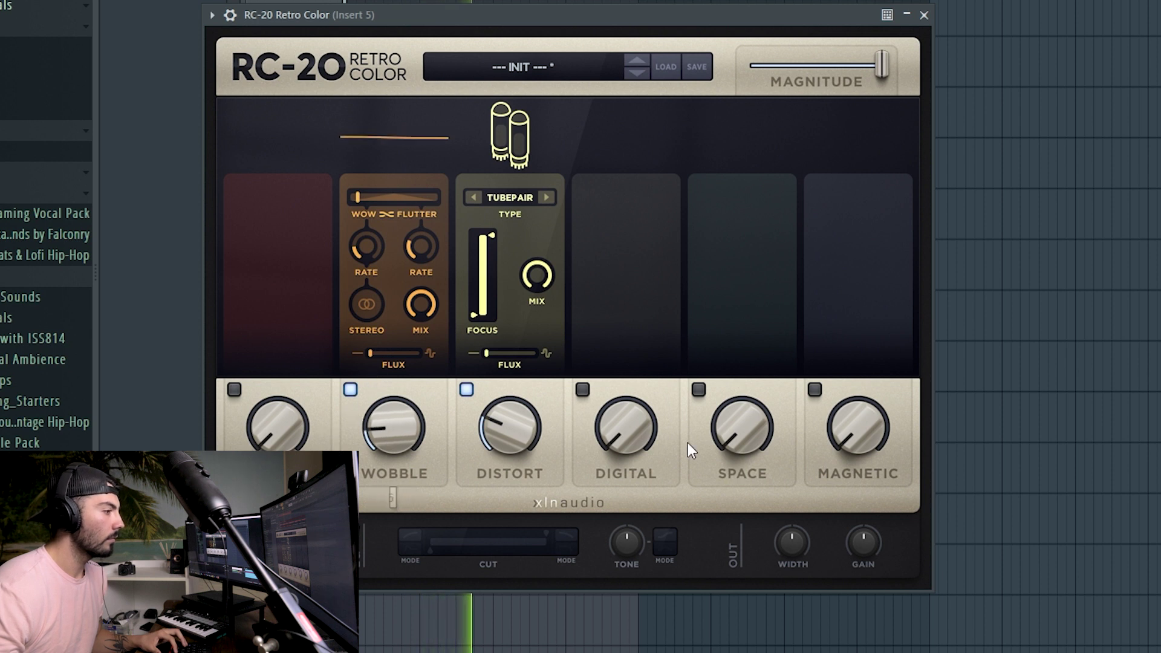
Step: Add a low amount of Vinyl 1 noise in RC-20, enable the Magnetic module and try the Digital module
{"action": "left_click", "coordinate": [258, 335]}
{"action": "left_click_drag", "start_coordinate": [279, 412], "coordinate": [256, 342]}
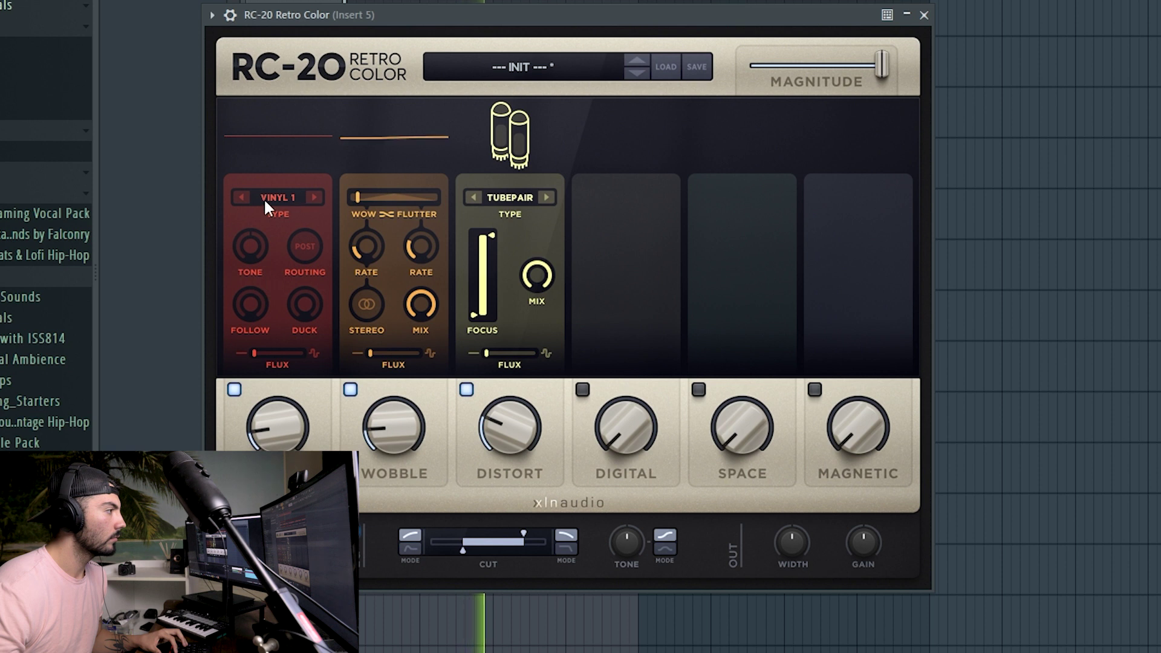
{"action": "left_click", "coordinate": [814, 390]}
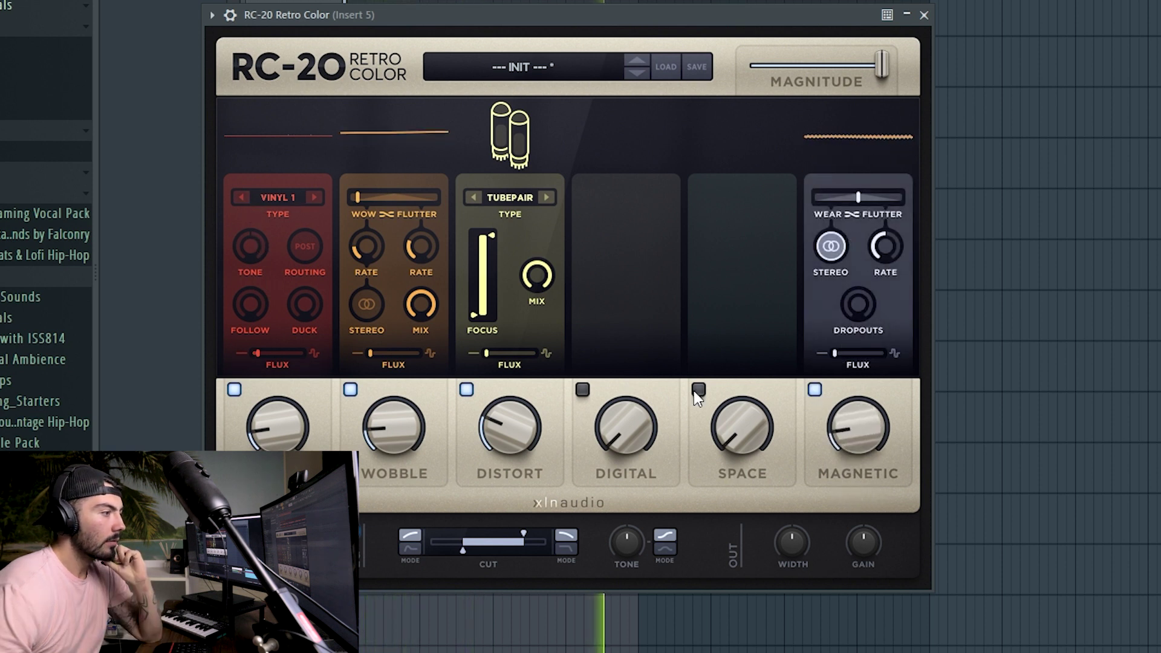
{"action": "left_click", "coordinate": [581, 390]}
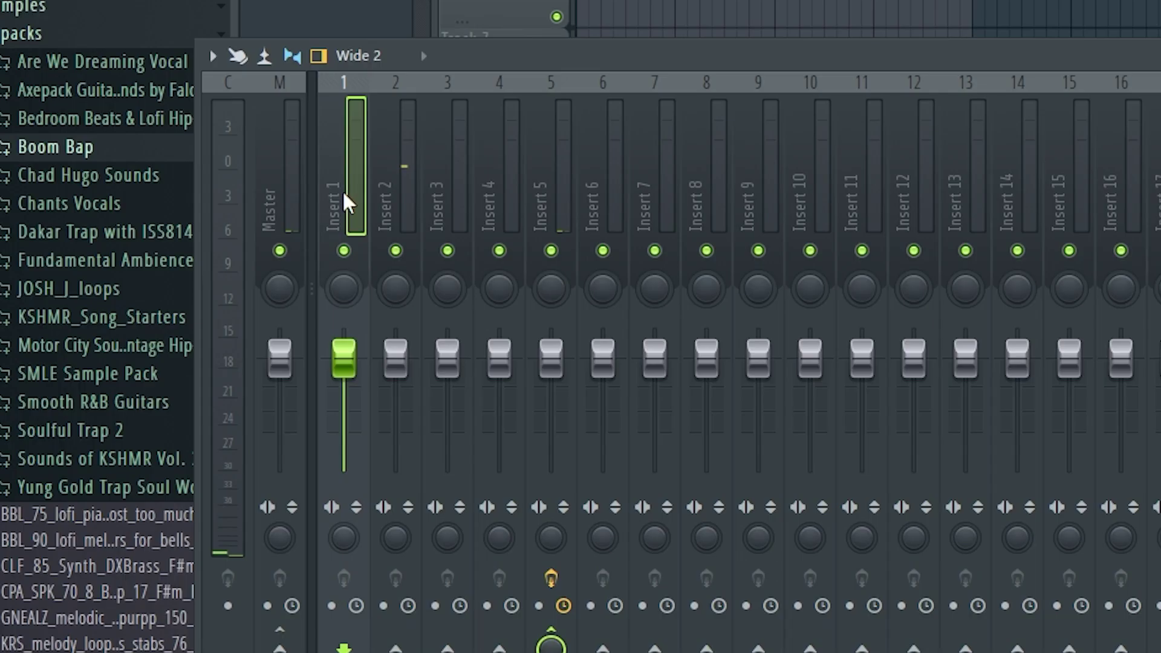
Step: Add the autopan Patcher effect to the first effect slot of Insert 2
{"action": "left_click", "coordinate": [375, 201]}
{"action": "left_click", "coordinate": [347, 185]}
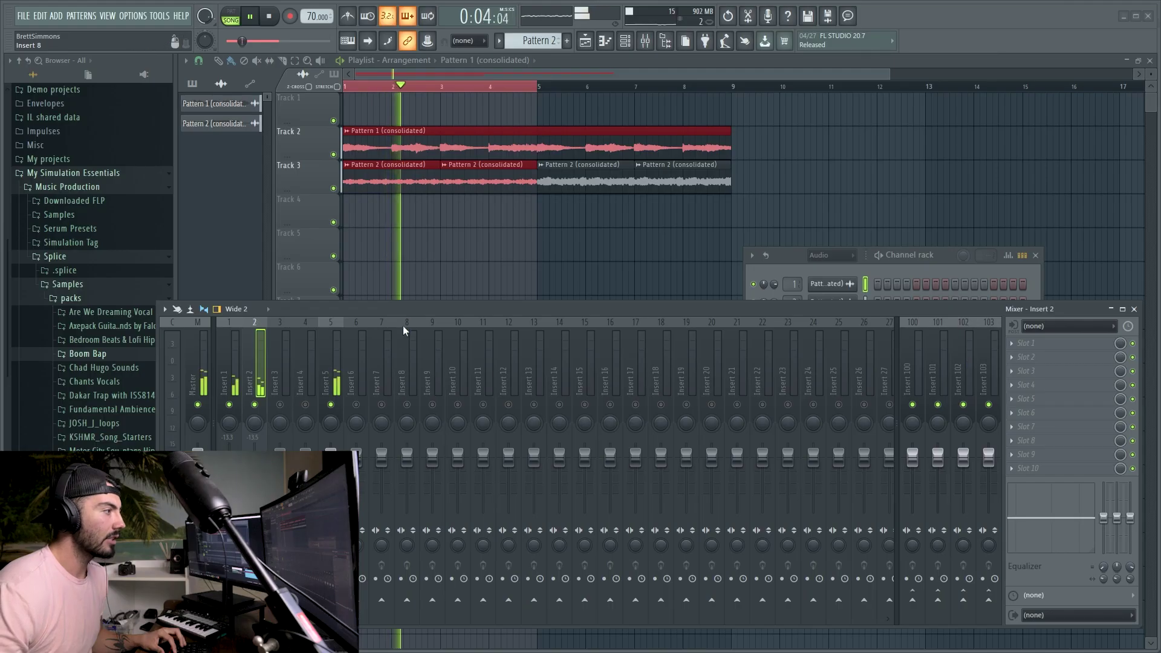
{"action": "left_click", "coordinate": [1005, 343]}
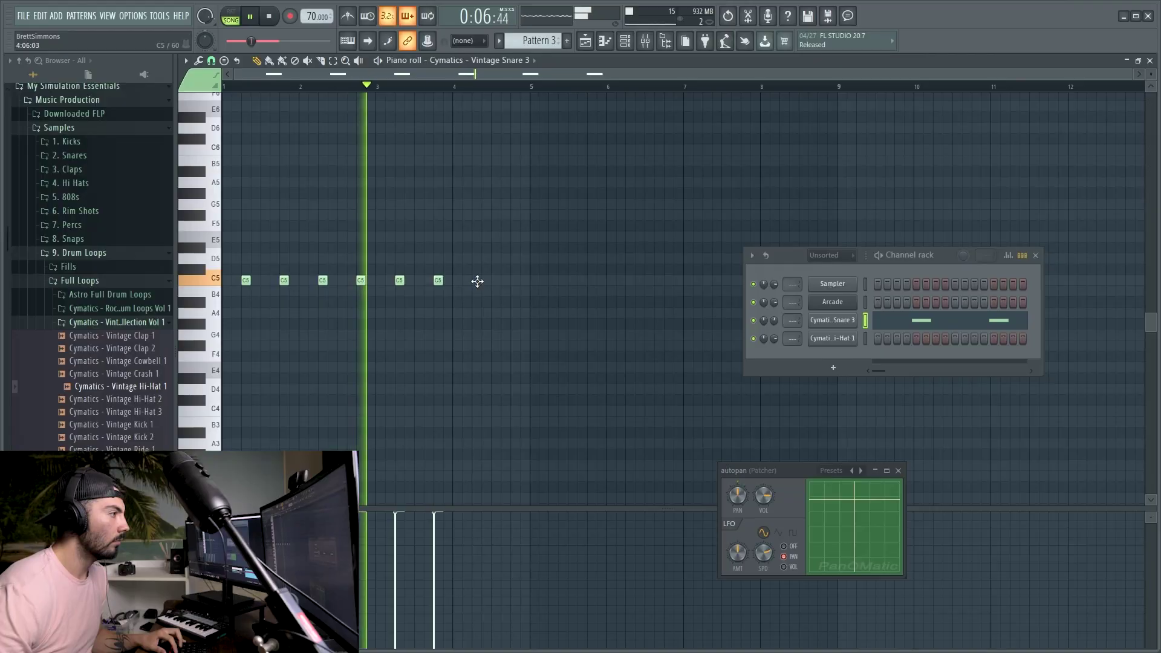
Step: Fill the Cymatics - Vintage Hi-Hat 1 channel every 4 steps and lower the velocity of the selected in-between hits
{"action": "right_click", "coordinate": [854, 336]}
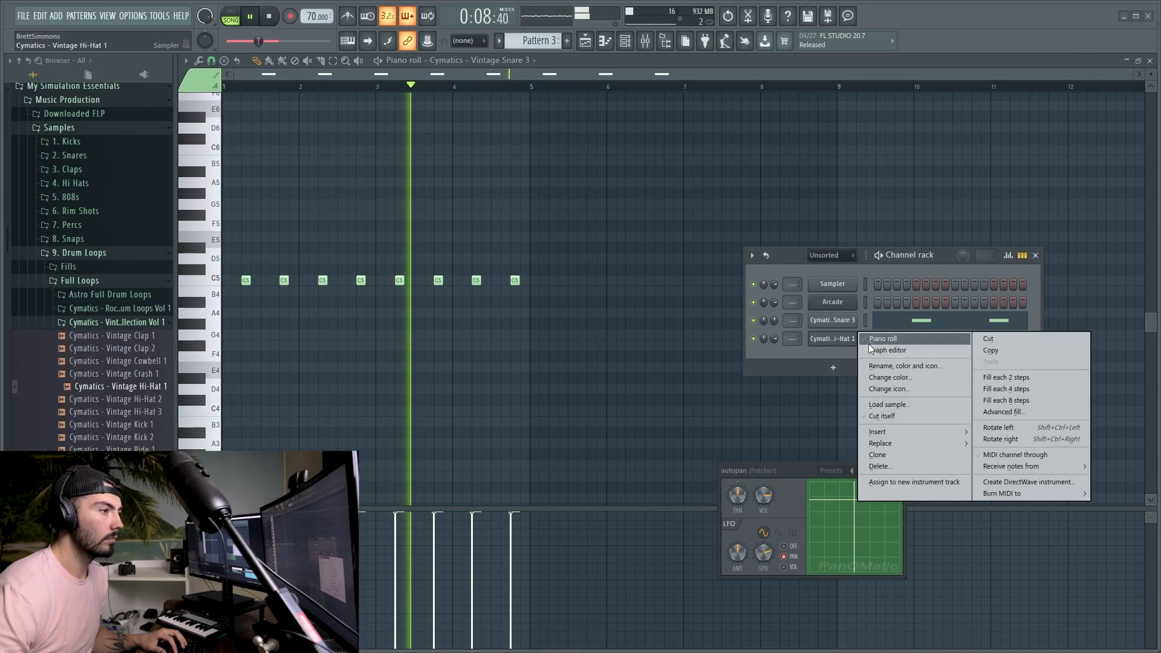
{"action": "left_click", "coordinate": [997, 389]}
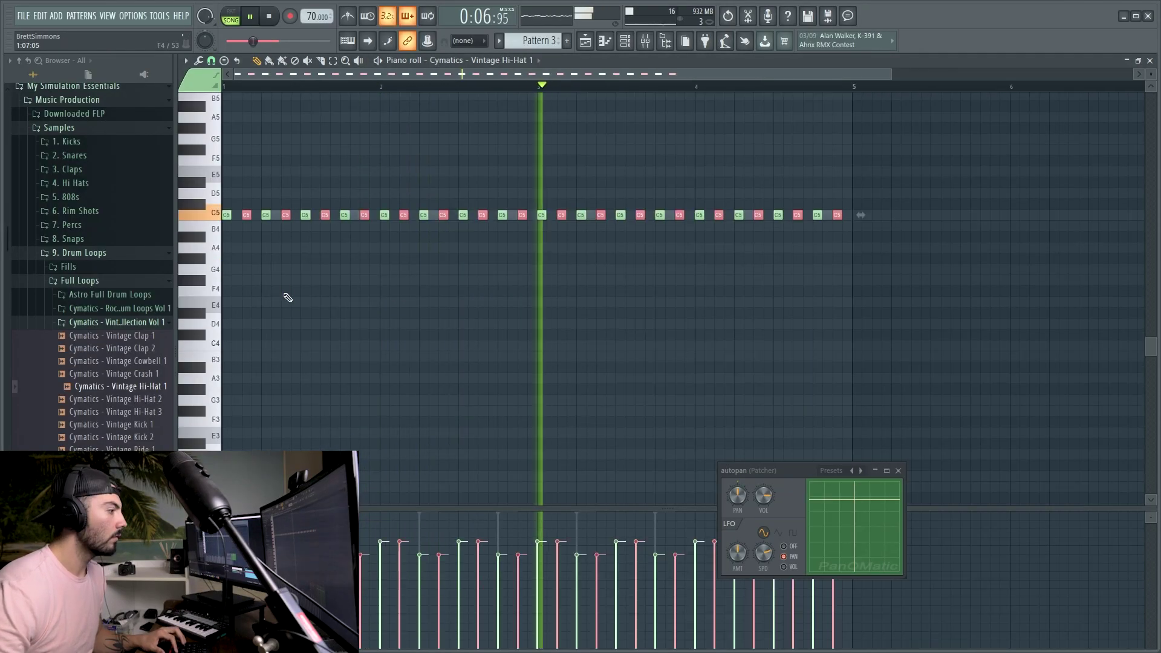
{"action": "scroll", "coordinate": [283, 303], "scroll_direction": "down", "scroll_amount": 1}
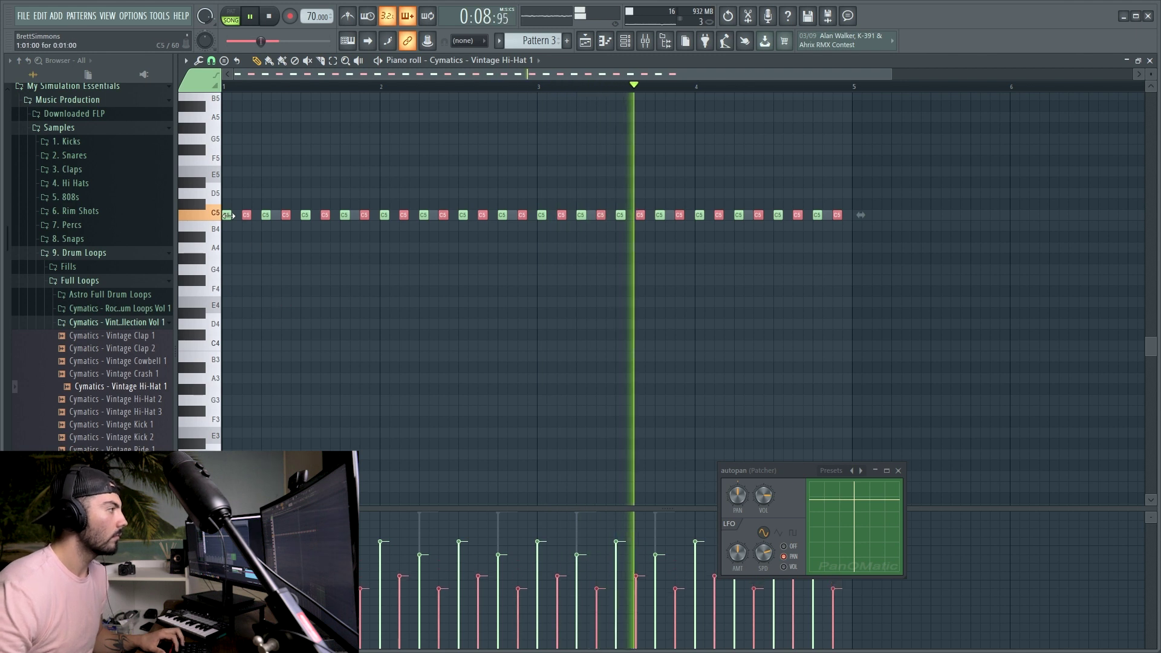
{"action": "key", "text": "ctrl+a"}
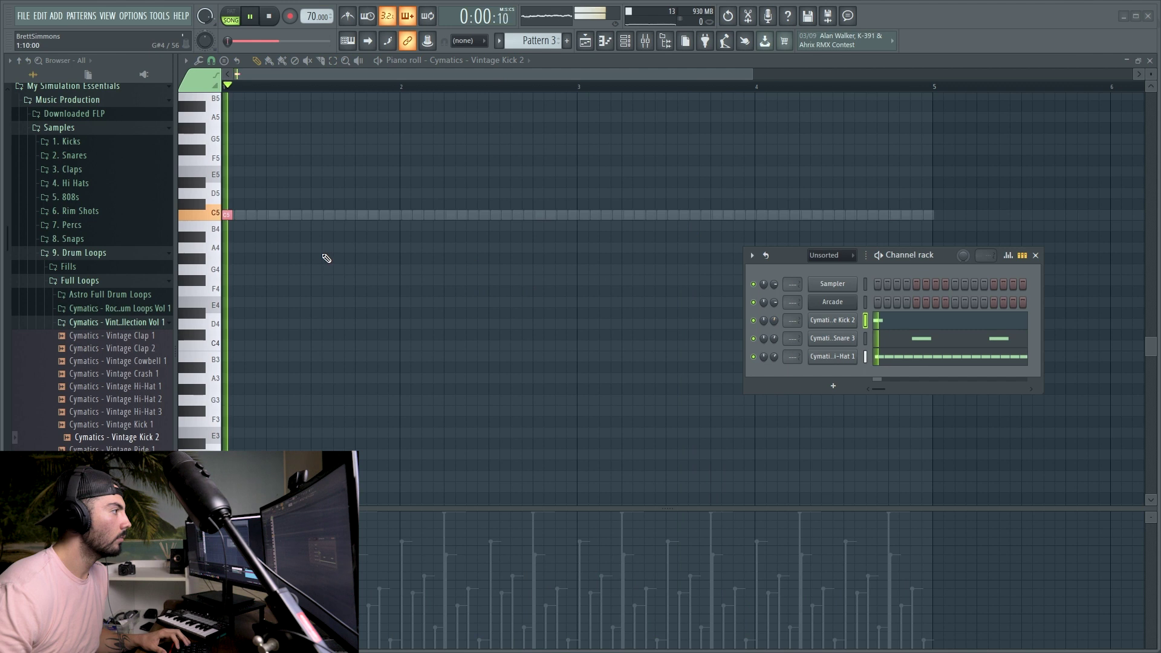
Step: Place the Cymatics - Vintage Kick 2 hits on C5 in the first bar and shift the fourth hit slightly later
{"action": "left_click", "coordinate": [282, 215]}
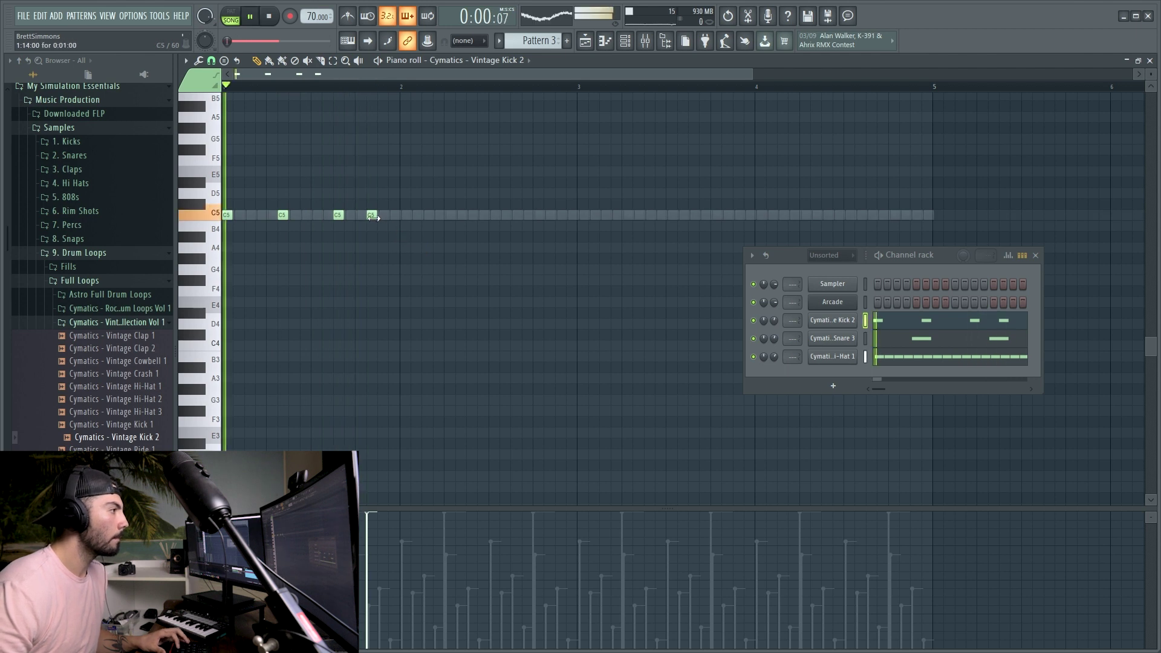
{"action": "left_click_drag", "start_coordinate": [371, 217], "coordinate": [381, 218]}
{"action": "key", "text": "space"}
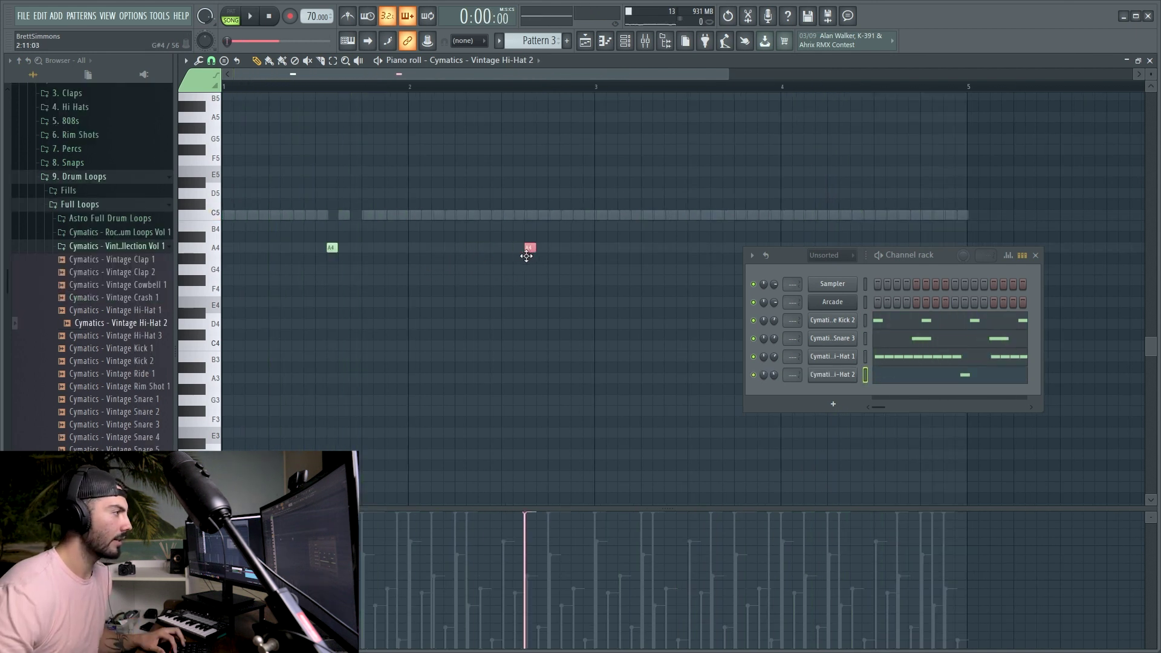
Step: Place Cymatics - Vintage Hi-Hat 2 accents on A4 across the four-bar pattern while checking playback
{"action": "key", "text": "space"}
{"action": "scroll", "coordinate": [400, 304], "scroll_direction": "down", "scroll_amount": 2}
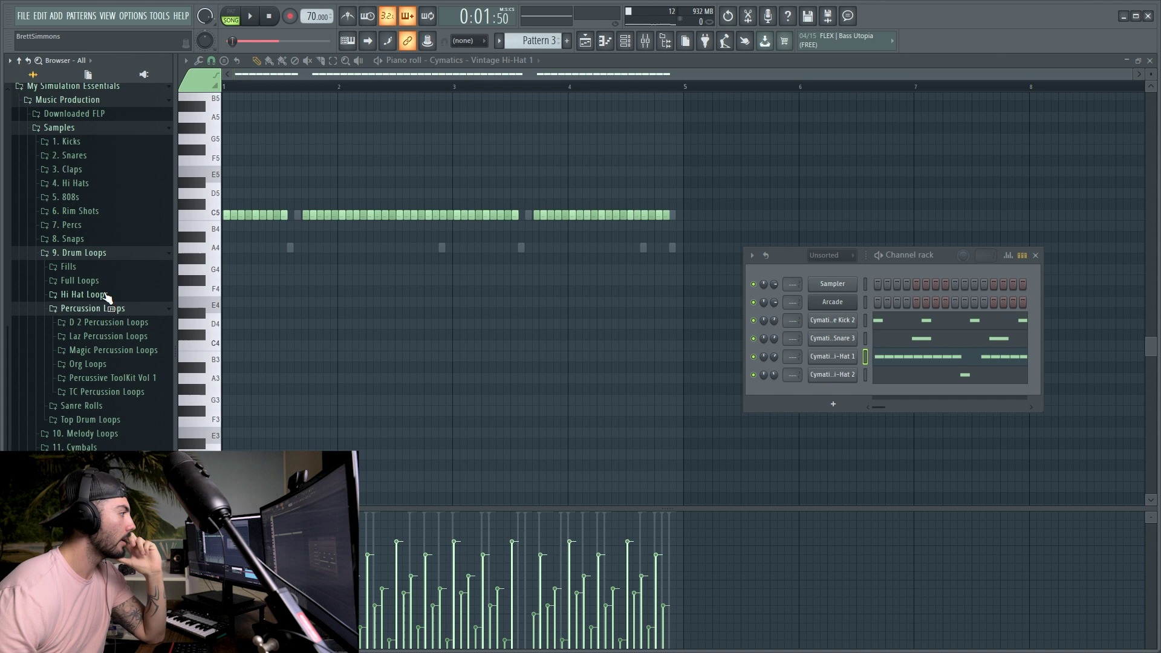
Step: Place Cymatics - Magic Percussion Loop 2 - 80 BPM on Track 5 and repeat the clip after its first four bars
{"action": "scroll", "coordinate": [107, 296], "scroll_direction": "down", "scroll_amount": 2}
{"action": "left_click", "coordinate": [104, 274]}
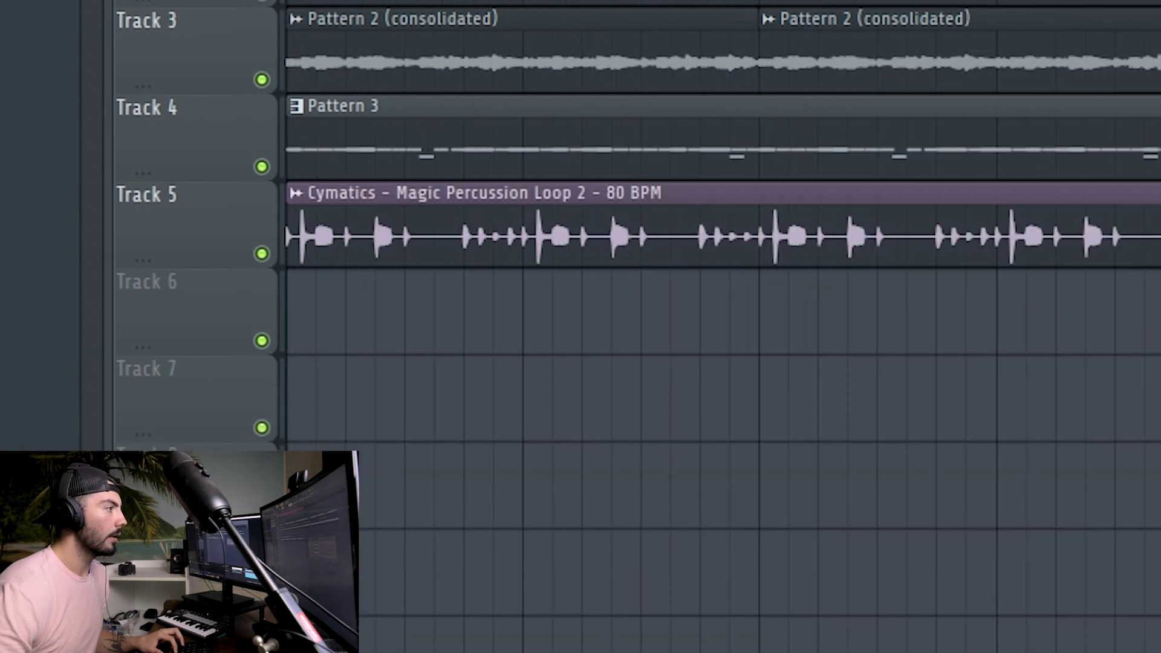
{"action": "key", "text": "space"}
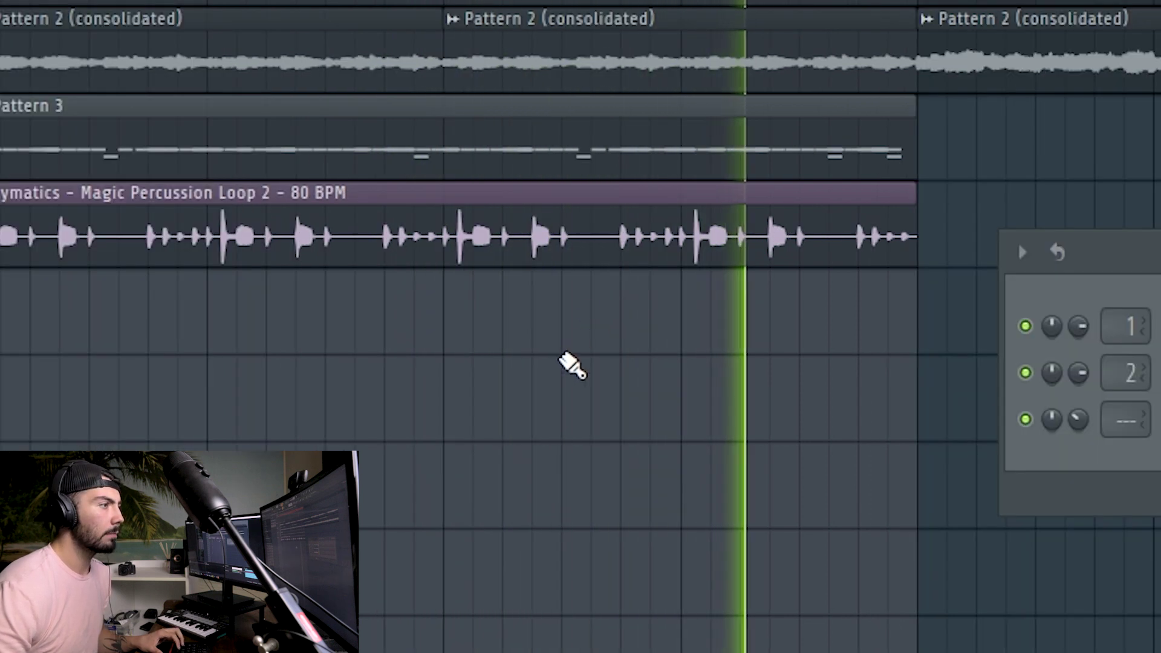
{"action": "scroll", "coordinate": [570, 363], "scroll_direction": "down", "scroll_amount": 3}
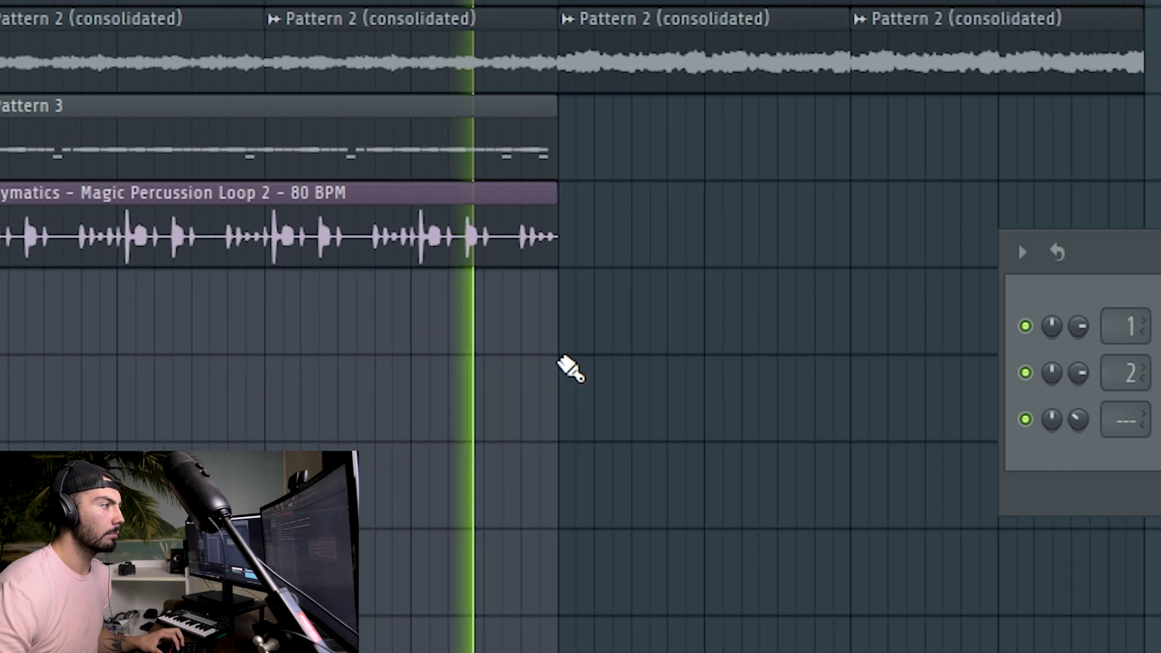
{"action": "left_click_drag", "start_coordinate": [77, 235], "coordinate": [609, 220]}
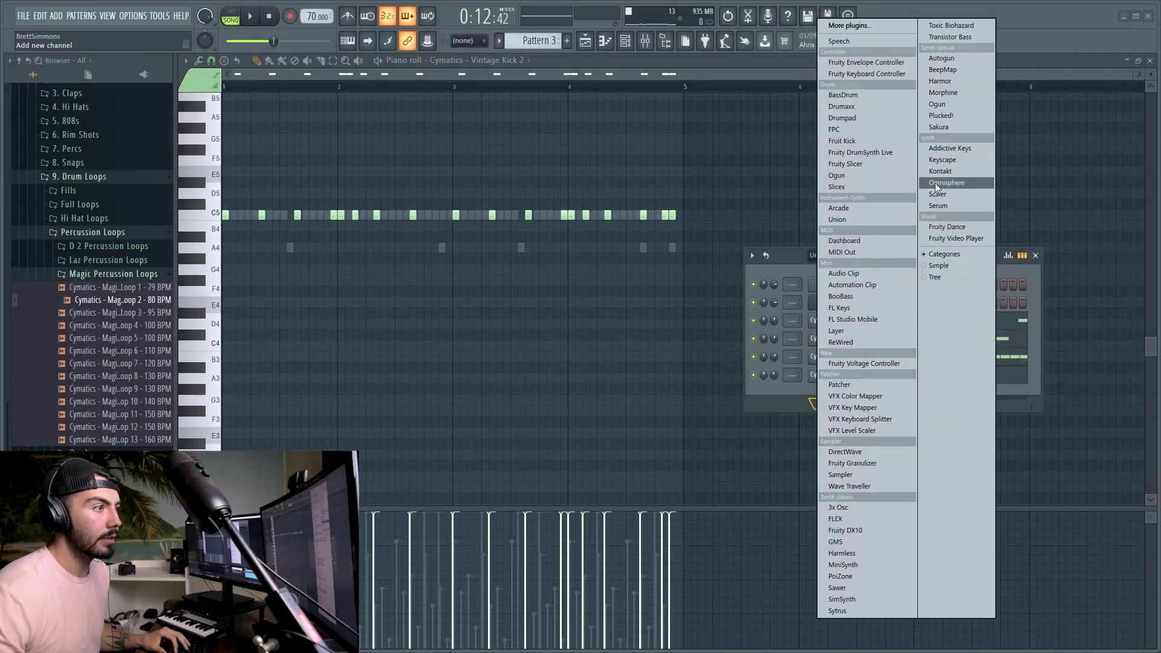
Step: Add a Serum channel and set its oscillator A wavetable to Analog_BD_Sin
{"action": "left_click", "coordinate": [938, 205]}
{"action": "left_click", "coordinate": [324, 151]}
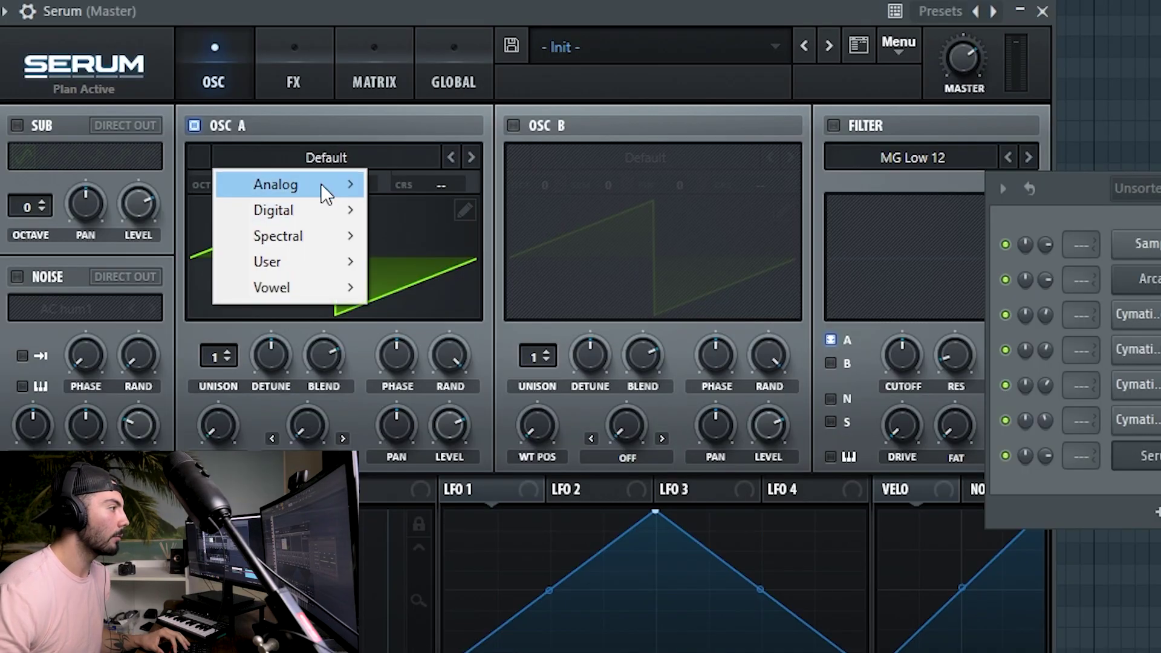
{"action": "mouse_move", "coordinate": [321, 184]}
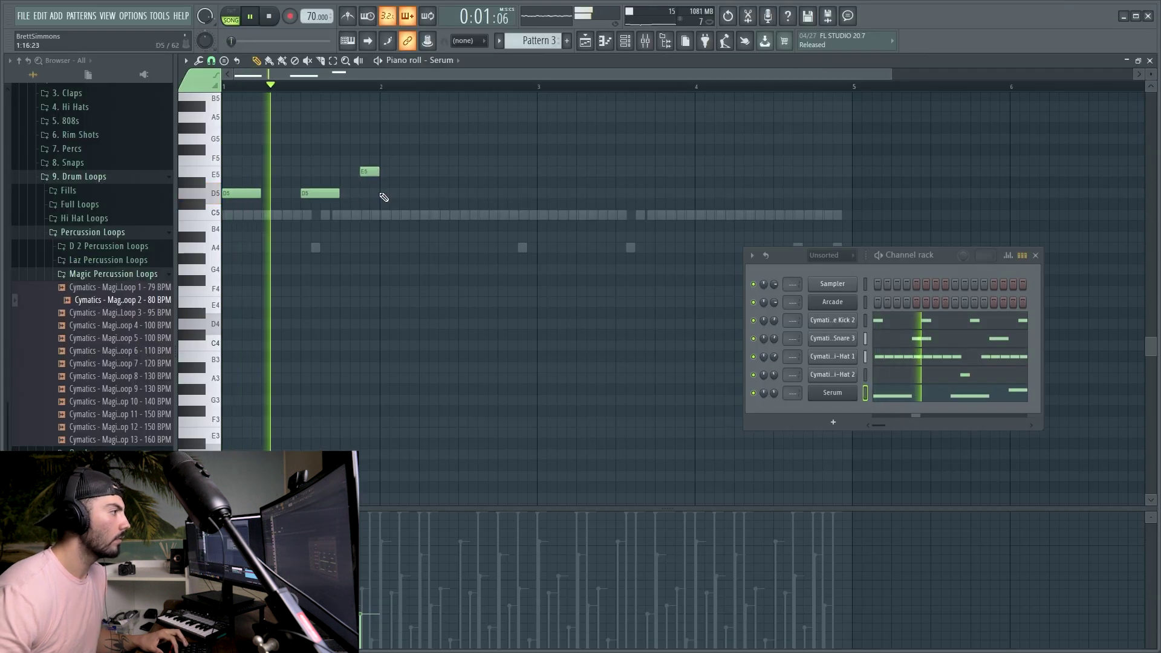
Step: Write a two-bar Serum bass line with D5, C5, G5 and E5 notes and duplicate it over bars three and four
{"action": "left_click", "coordinate": [389, 195]}
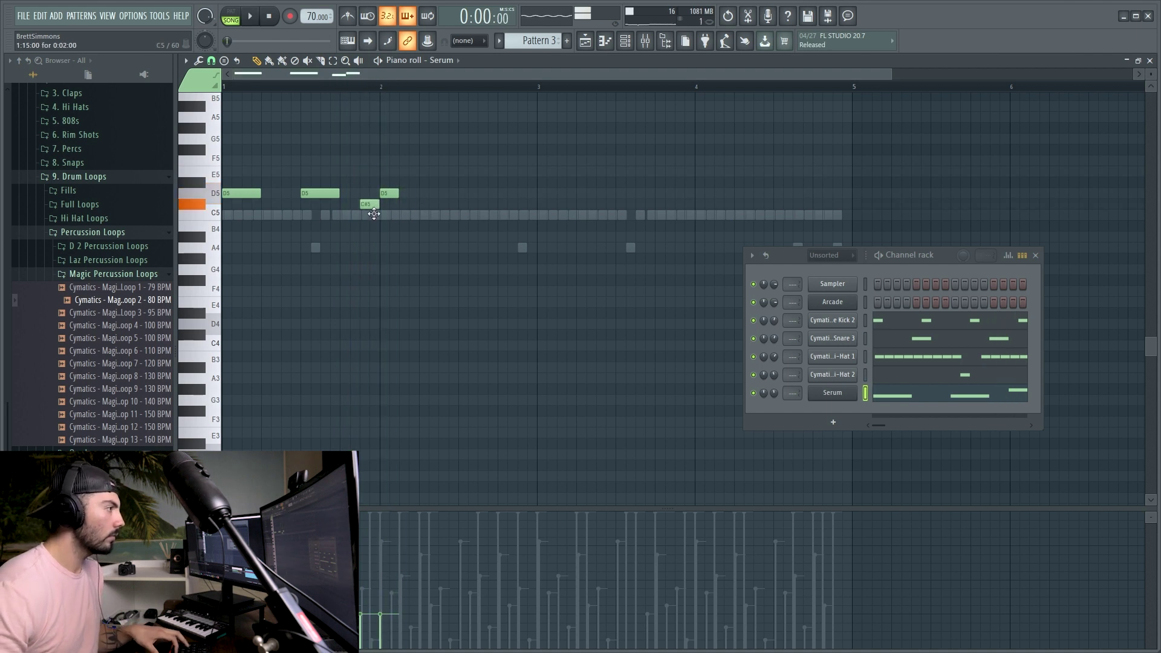
{"action": "key", "text": "space"}
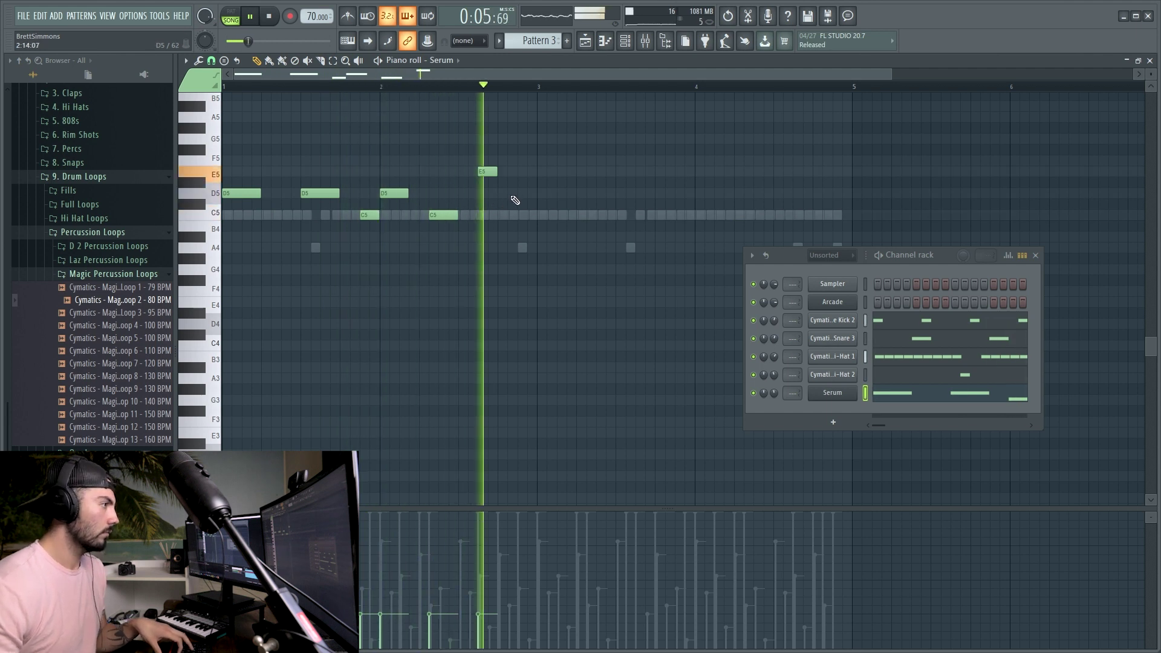
{"action": "key", "text": "space"}
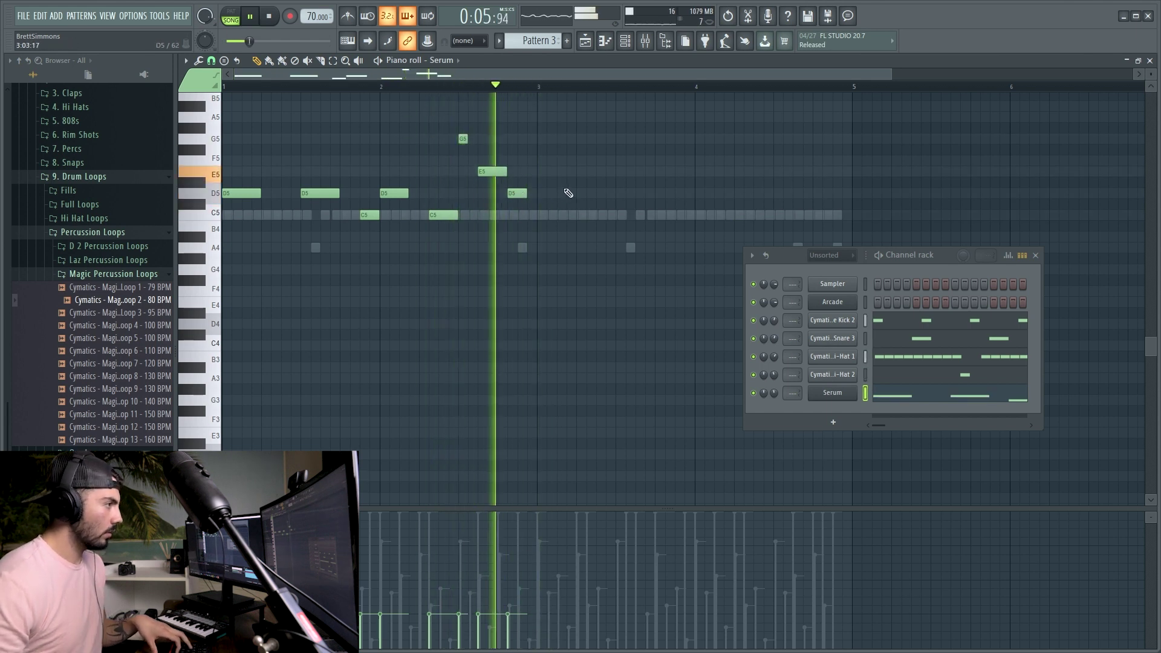
{"action": "key", "text": "space"}
{"action": "key", "text": "ctrl+b"}
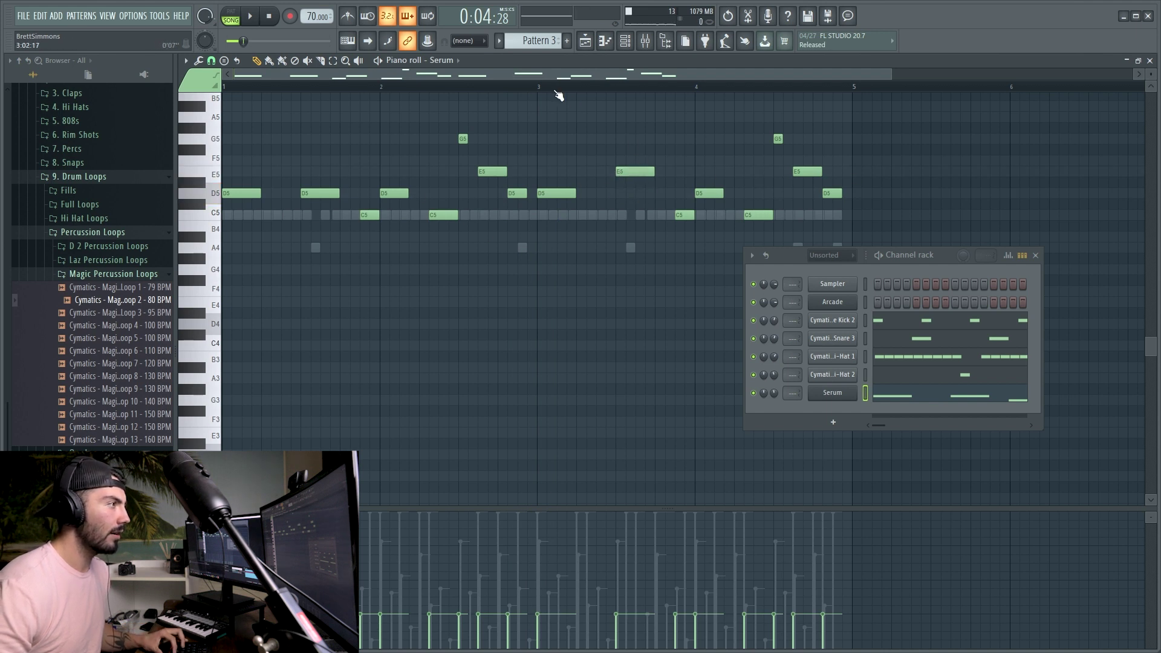
Step: Transpose all Serum bass notes down three octaves and play the pattern
{"action": "left_click", "coordinate": [514, 89]}
{"action": "key", "text": "ctrl+a"}
{"action": "key", "text": "ctrl+Down"}
{"action": "key", "text": "ctrl+Down"}
{"action": "key", "text": "ctrl+Down"}
{"action": "key", "text": "space"}
{"action": "scroll", "coordinate": [459, 263], "scroll_direction": "down", "scroll_amount": 5}
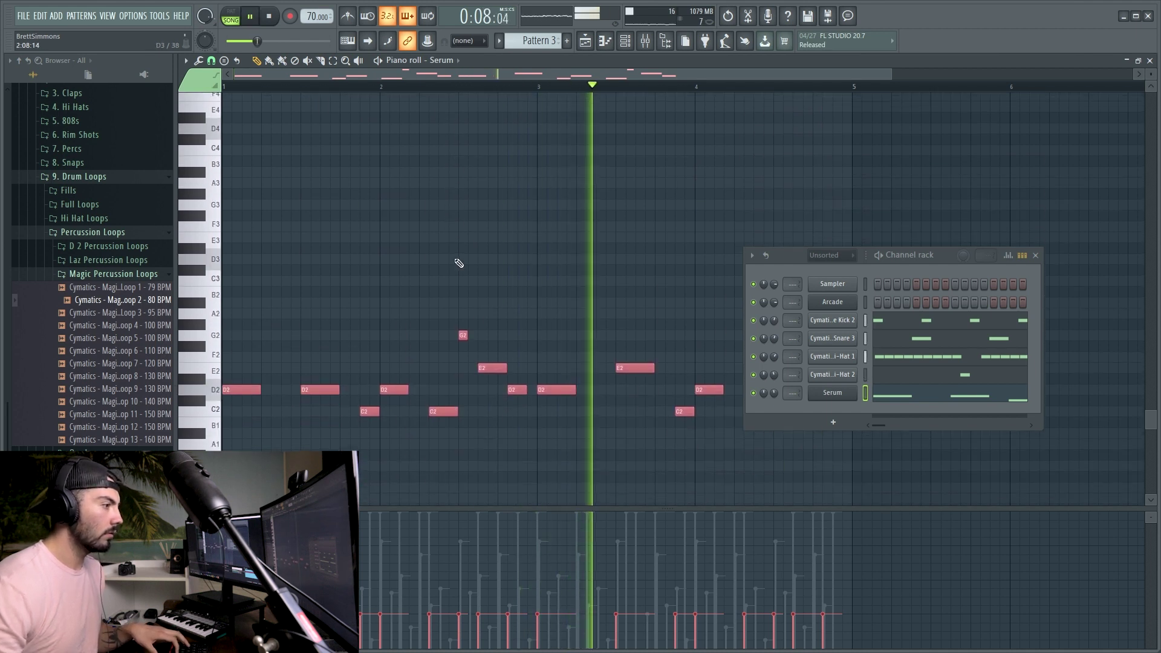
Step: Raise the selected Serum bass notes by one octave and close the channel rack
{"action": "key", "text": "ctrl+Up"}
{"action": "scroll", "coordinate": [459, 263], "scroll_direction": "down", "scroll_amount": 1}
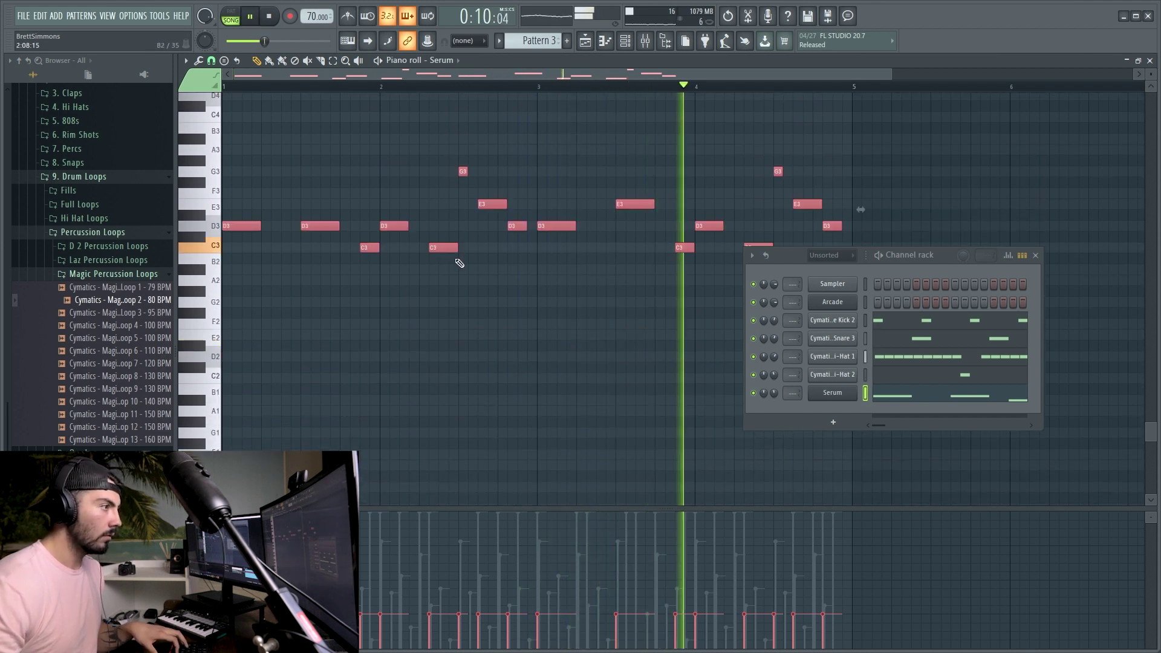
{"action": "scroll", "coordinate": [544, 337], "scroll_direction": "up", "scroll_amount": 2}
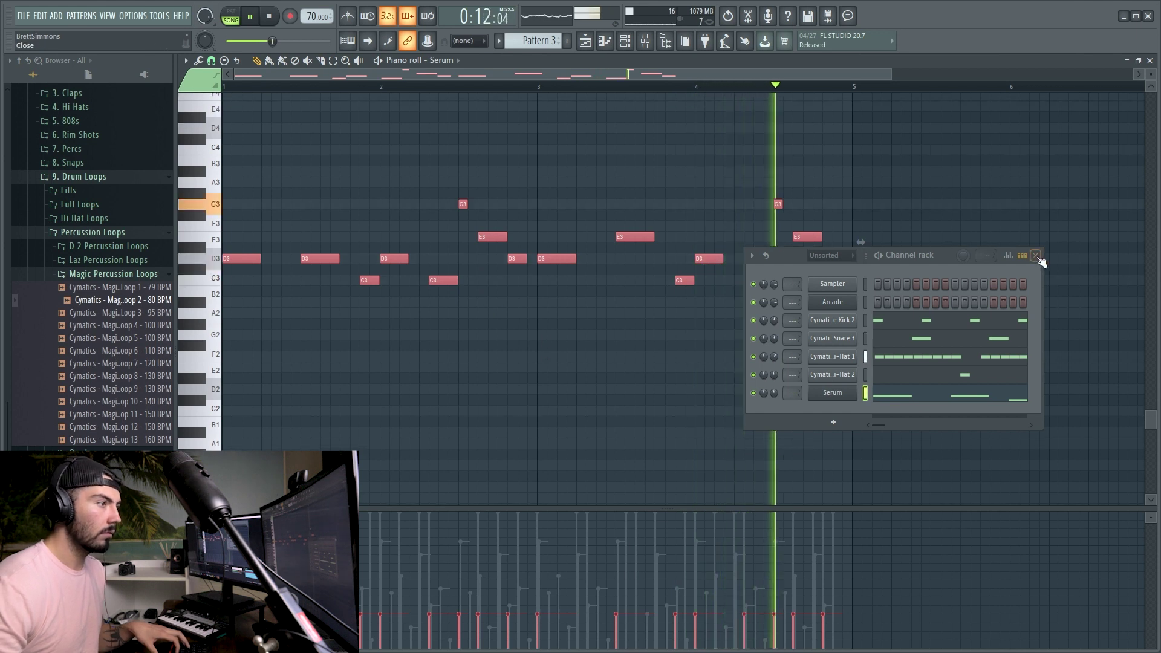
{"action": "left_click", "coordinate": [1036, 256]}
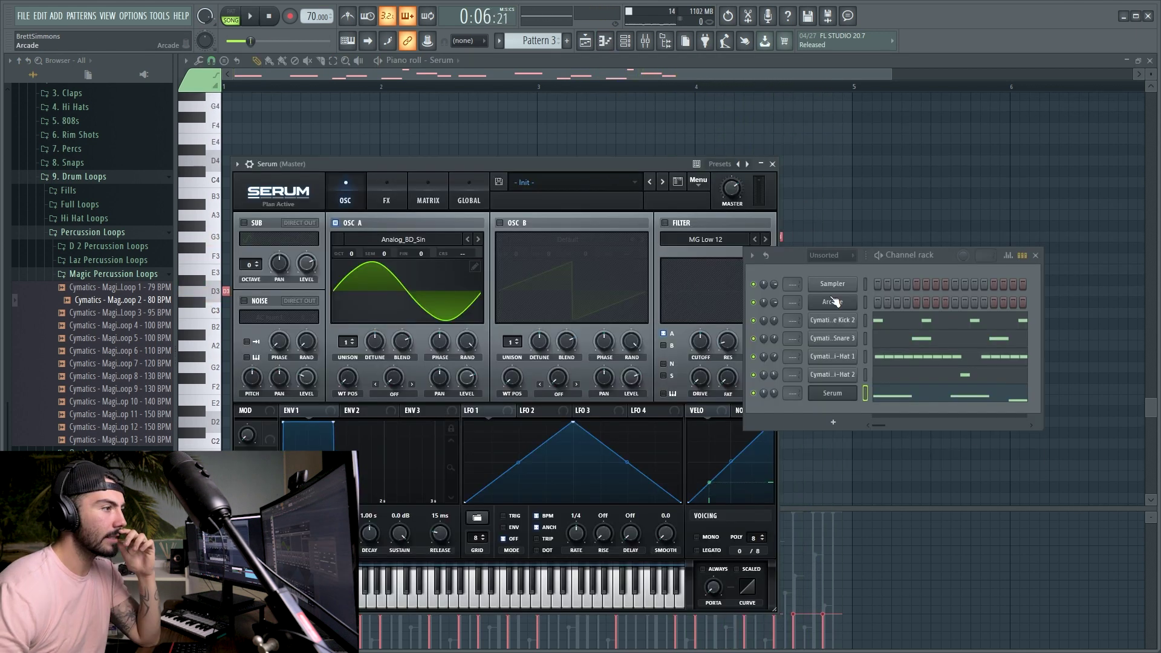
Step: Lower the drive and raise the resonance moderately on Serum's MG Low 12 filter
{"action": "left_click", "coordinate": [1036, 256]}
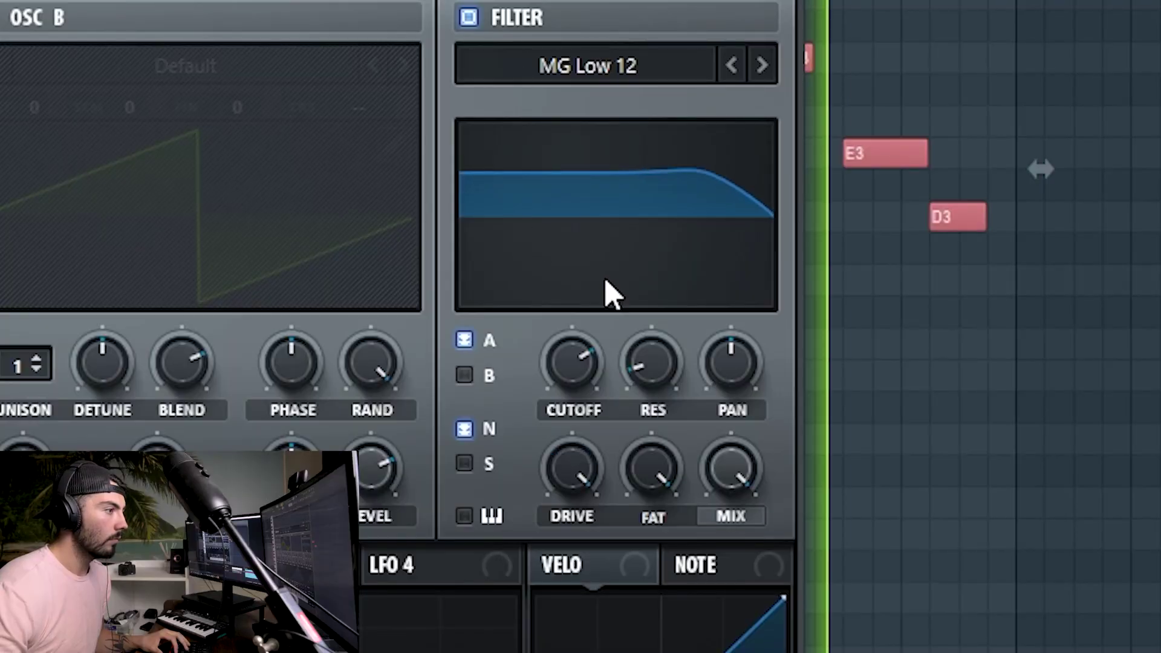
{"action": "left_click_drag", "start_coordinate": [581, 456], "coordinate": [626, 649]}
{"action": "left_click_drag", "start_coordinate": [572, 459], "coordinate": [579, 467]}
{"action": "mouse_move", "coordinate": [658, 362]}
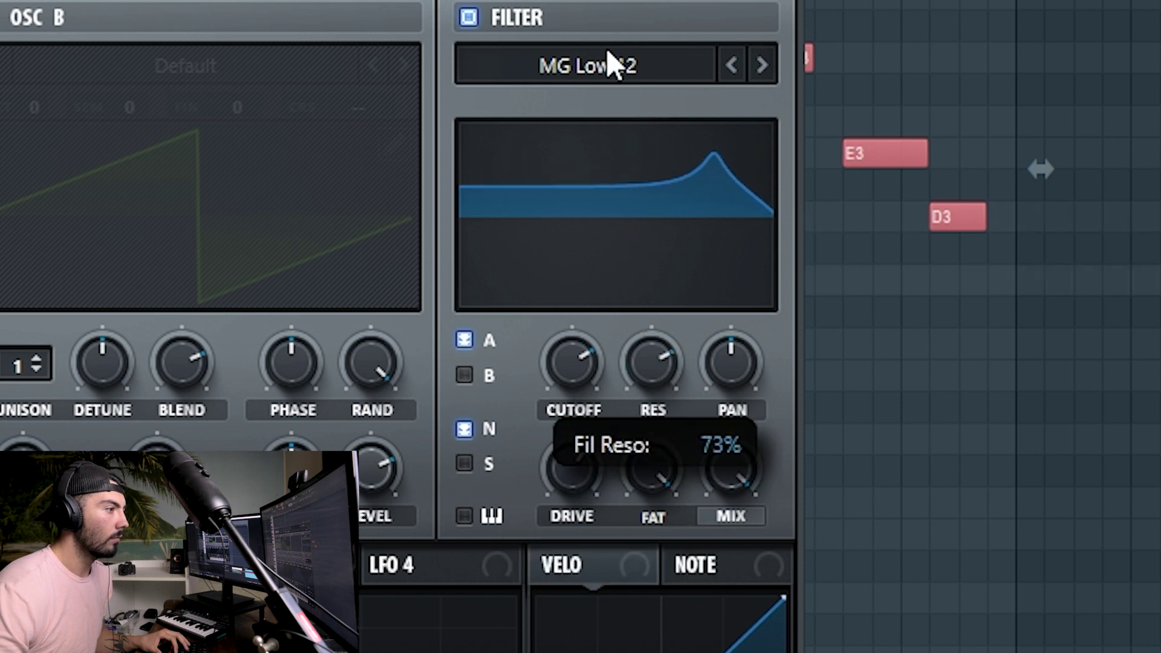
{"action": "left_click_drag", "start_coordinate": [606, 35], "coordinate": [678, 369]}
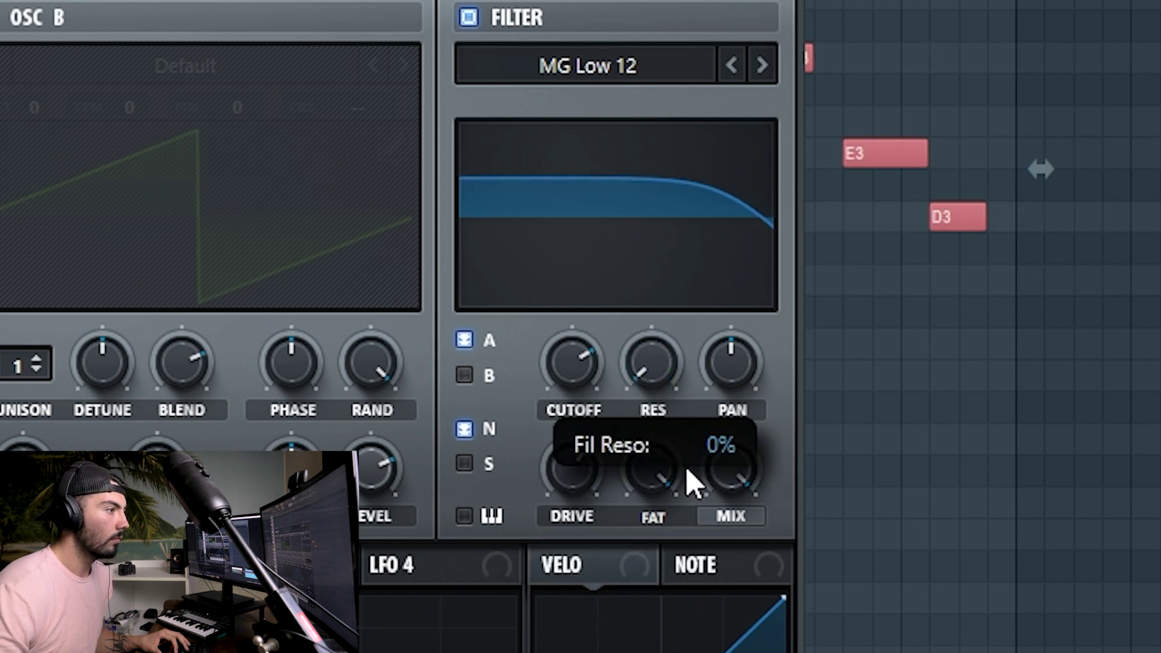
{"action": "left_click_drag", "start_coordinate": [686, 469], "coordinate": [674, 395]}
{"action": "left_click_drag", "start_coordinate": [663, 355], "coordinate": [657, 282]}
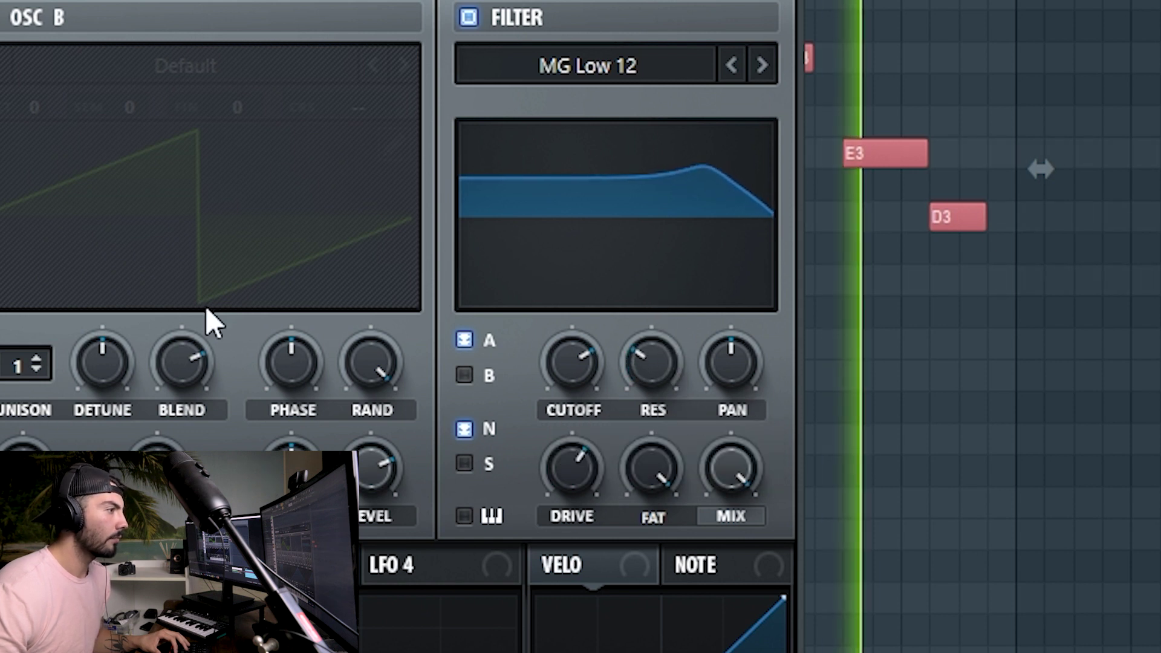
Step: Enable Serum's noise oscillator, switch it to the sample after AC hum1, and set the envelope 1 attack to about 7.2 ms
{"action": "left_click", "coordinate": [0, 0]}
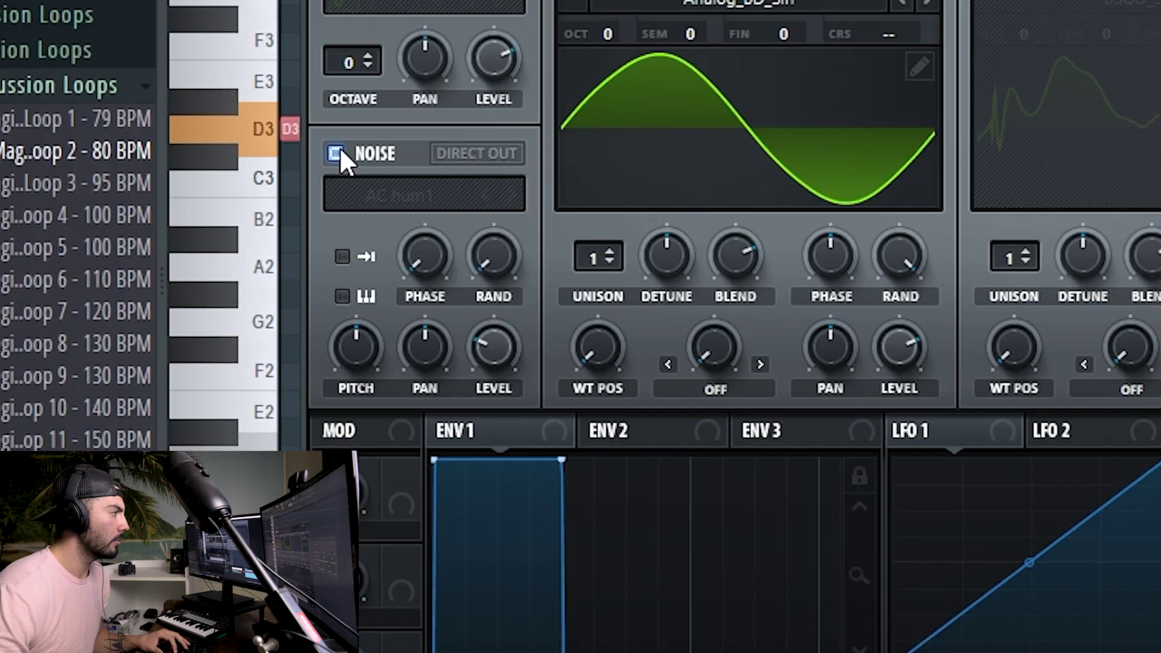
{"action": "left_click", "coordinate": [337, 154]}
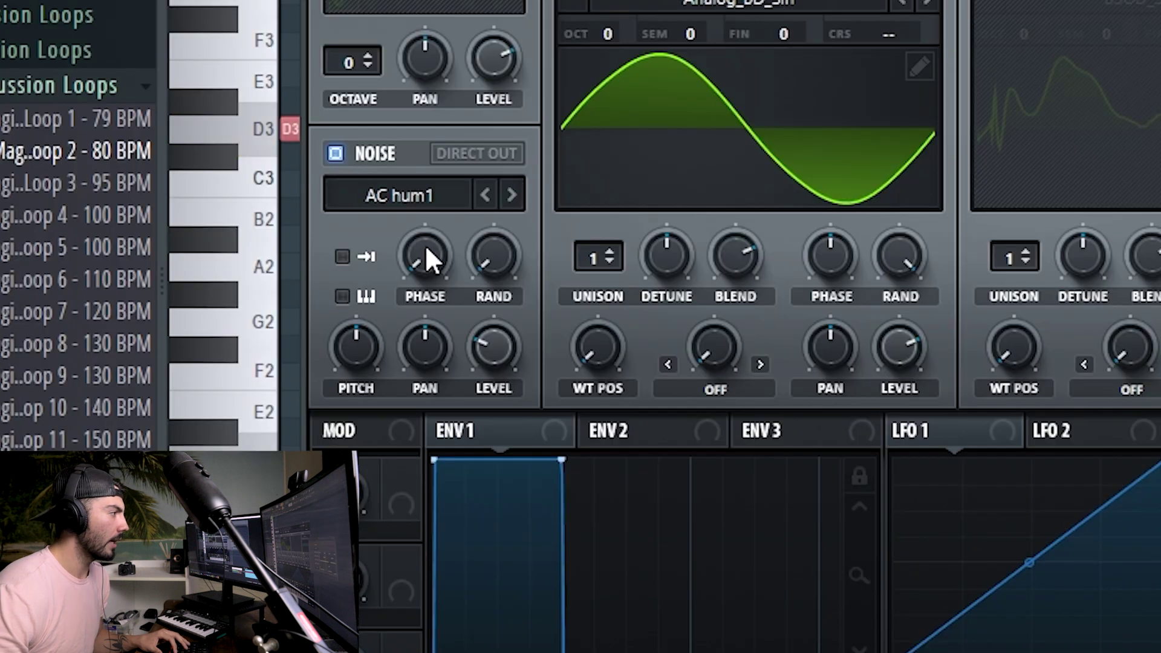
{"action": "left_click", "coordinate": [511, 195]}
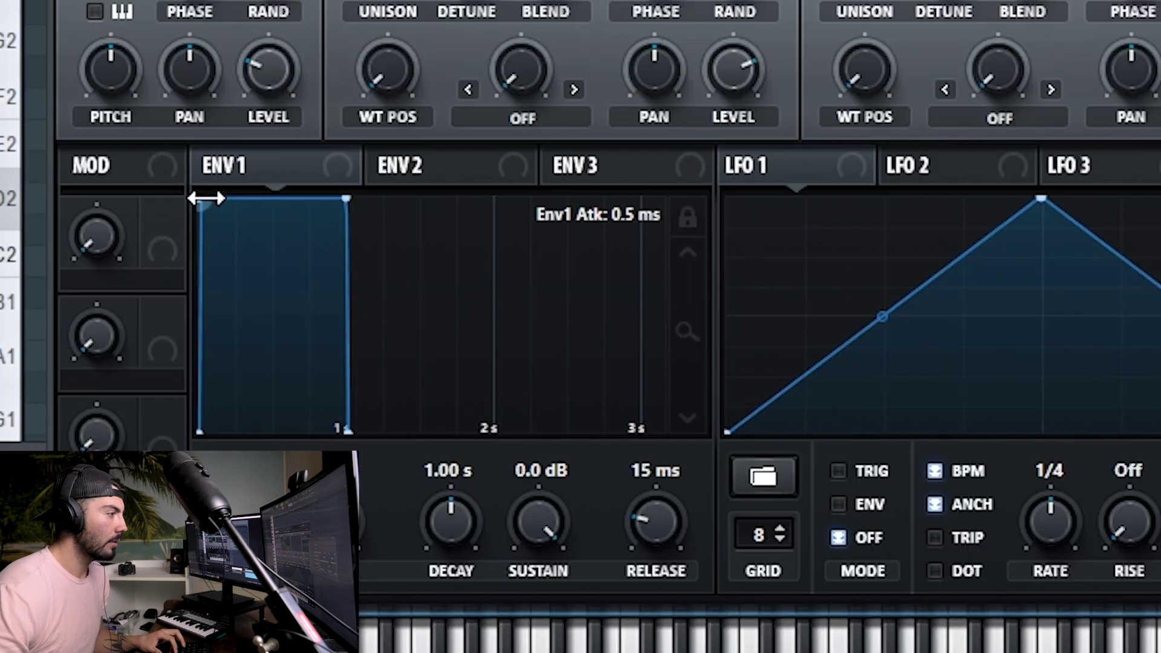
{"action": "left_click_drag", "start_coordinate": [441, 458], "coordinate": [449, 459]}
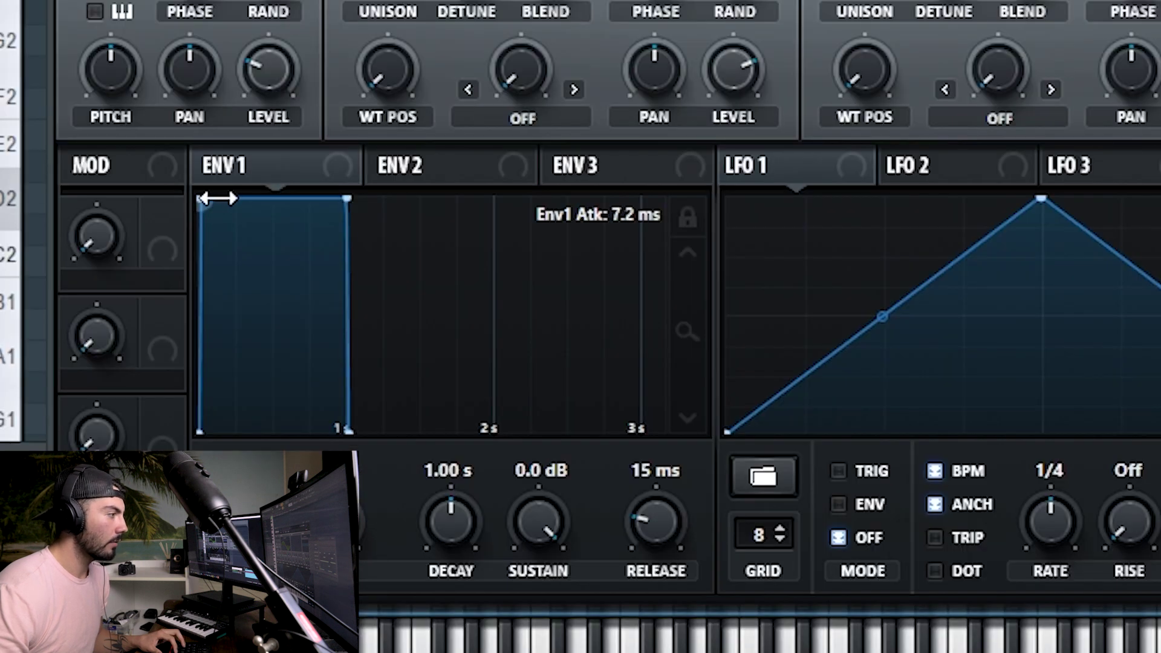
{"action": "left_click", "coordinate": [390, 181]}
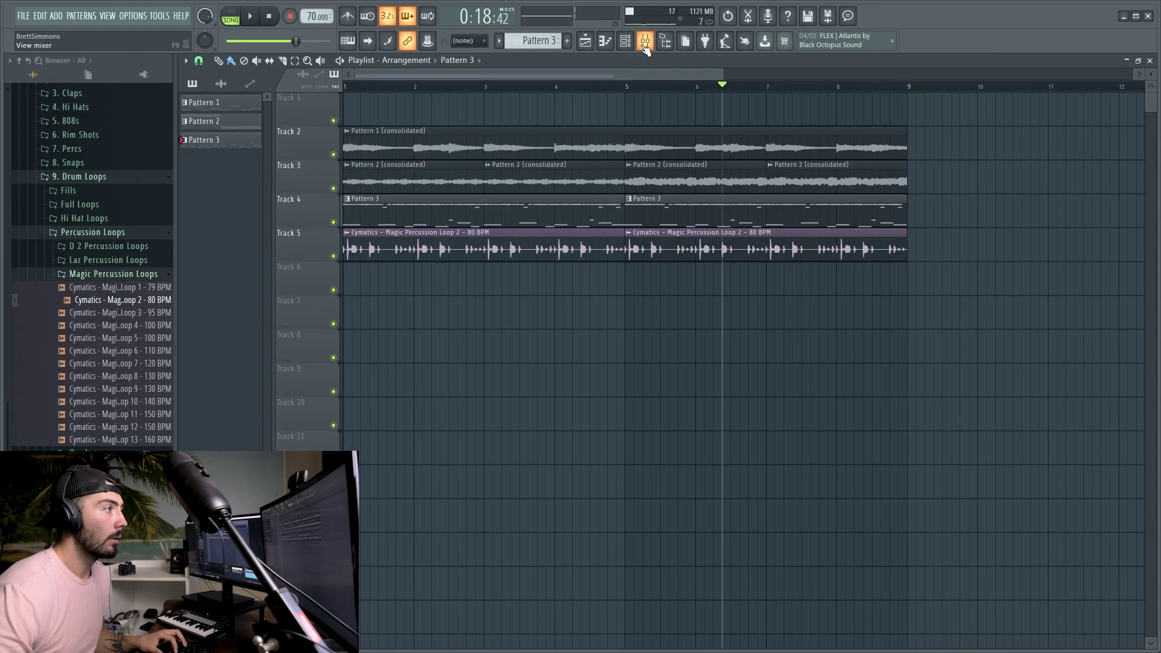
Step: Move the last Goliath 808 18 note at the end of bar four up to E5
{"action": "key", "text": "F9"}
{"action": "key", "text": "F9"}
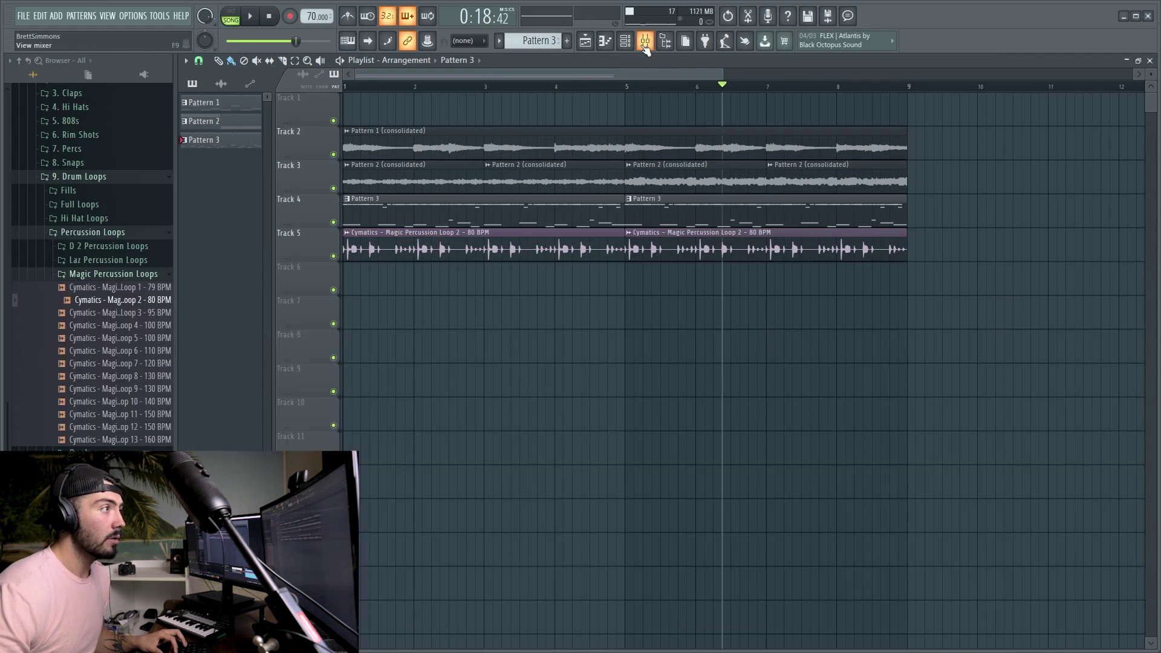
{"action": "key", "text": "F6"}
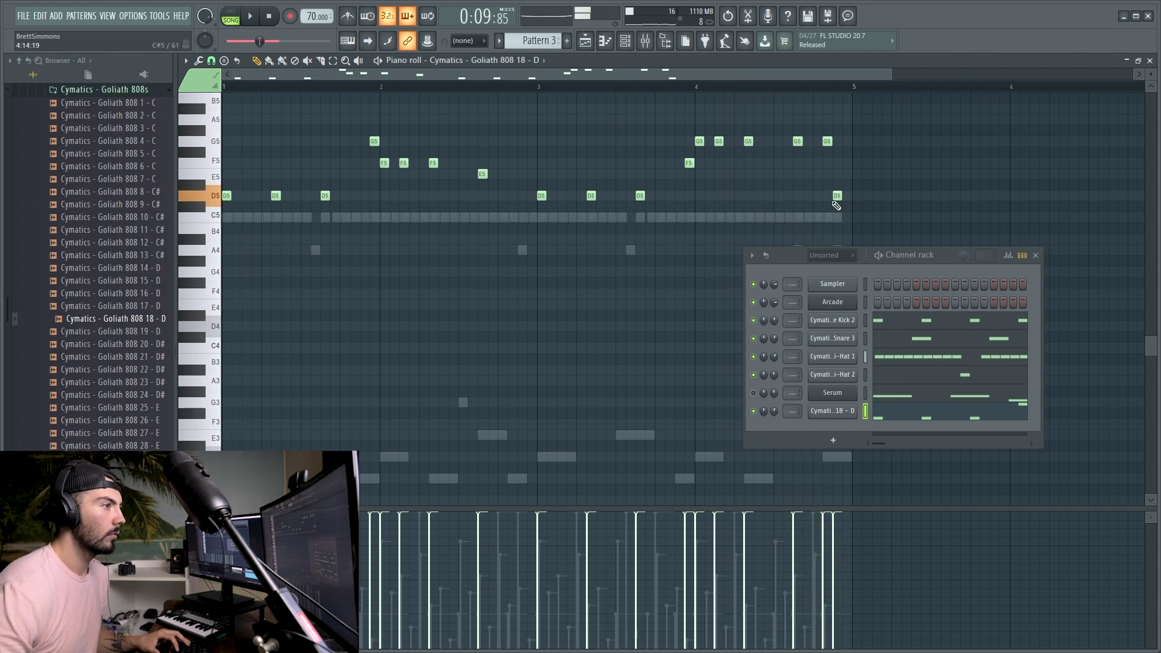
{"action": "left_click_drag", "start_coordinate": [837, 197], "coordinate": [837, 174]}
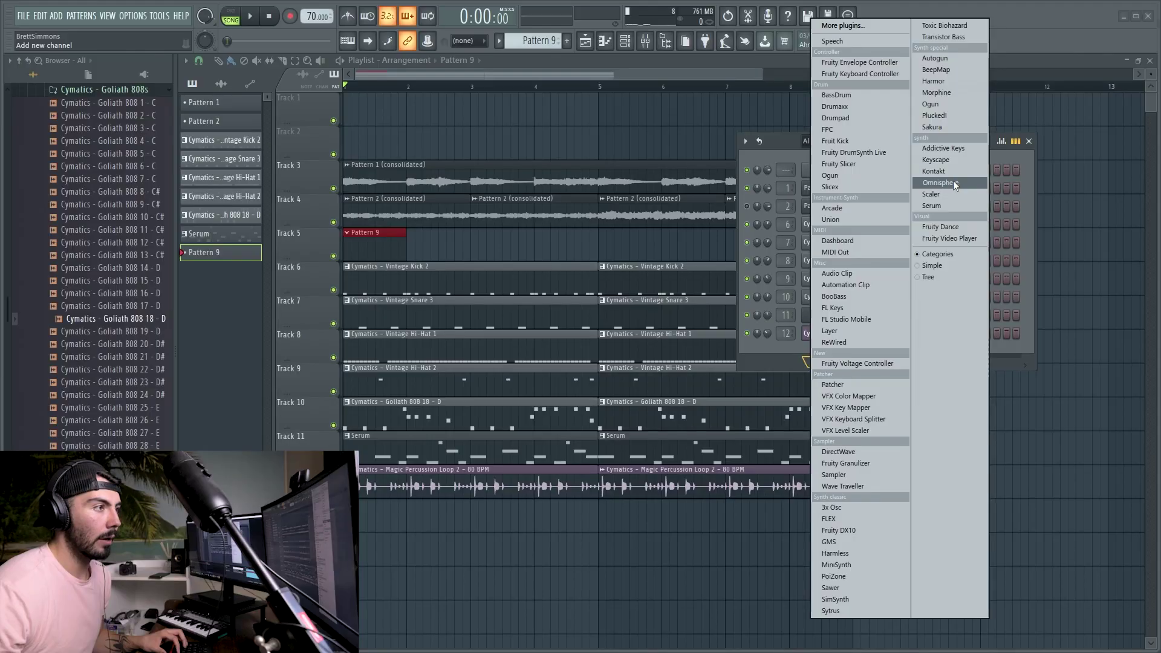
Step: Add an Omnisphere channel with a power chord patch from the Guitars category and open its piano roll
{"action": "left_click", "coordinate": [942, 182]}
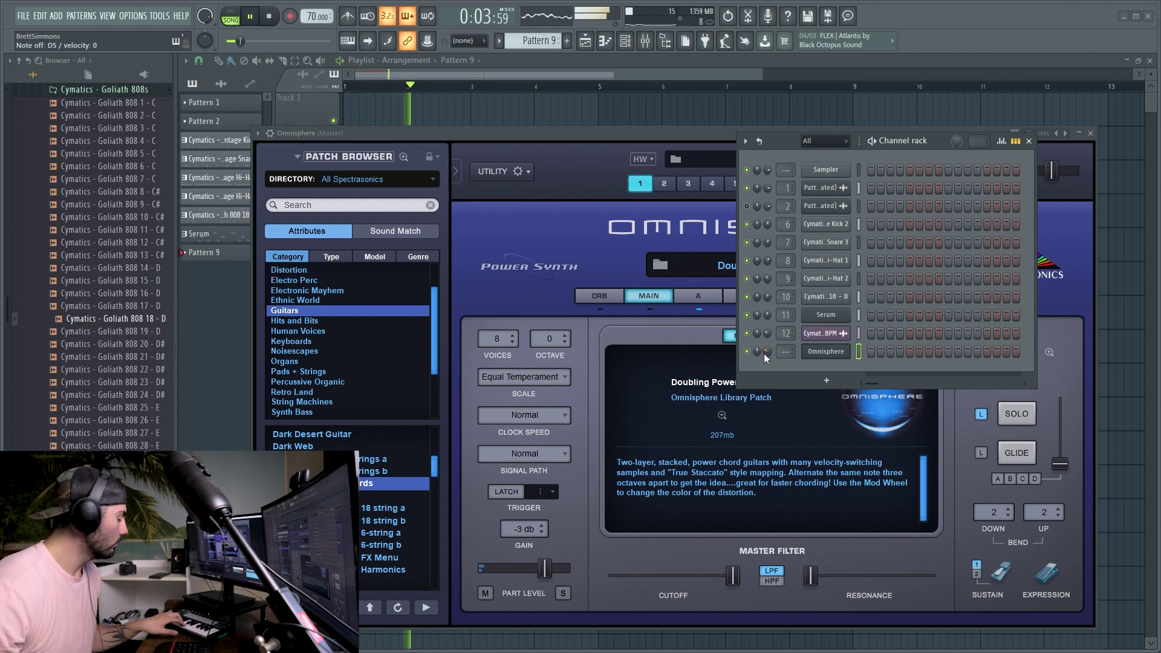
{"action": "left_click", "coordinate": [1091, 134]}
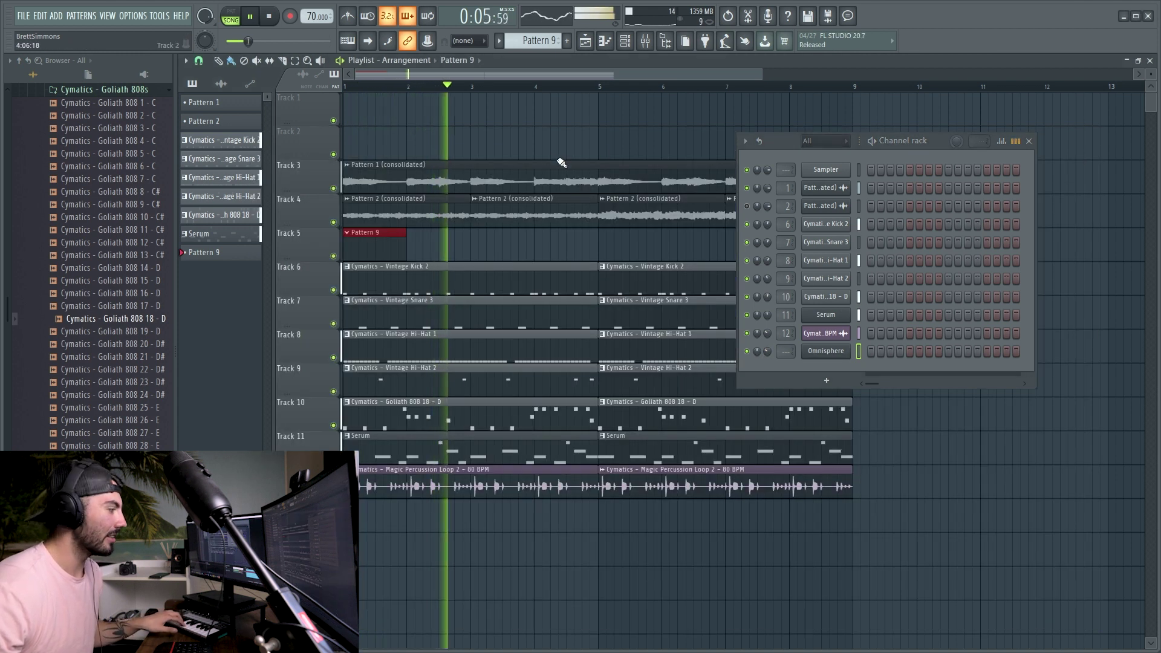
{"action": "right_click", "coordinate": [848, 351]}
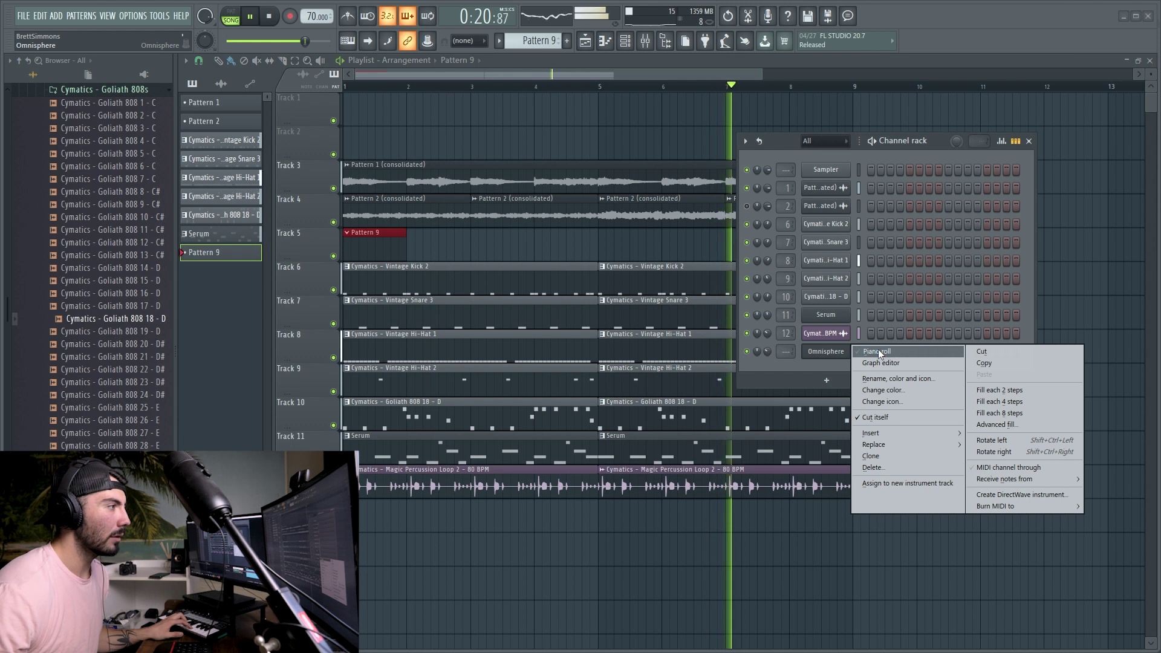
{"action": "left_click", "coordinate": [878, 352]}
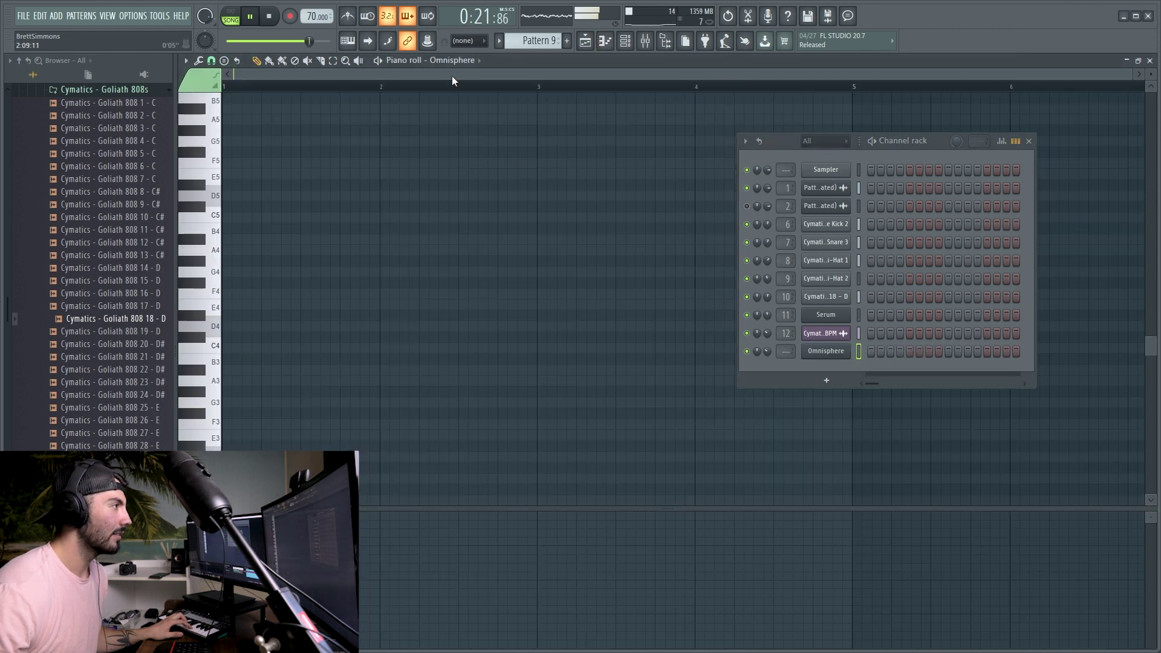
Step: Write an Omnisphere phrase in bars one and two with the notes D5, E5, C5 and D5
{"action": "key", "text": "space"}
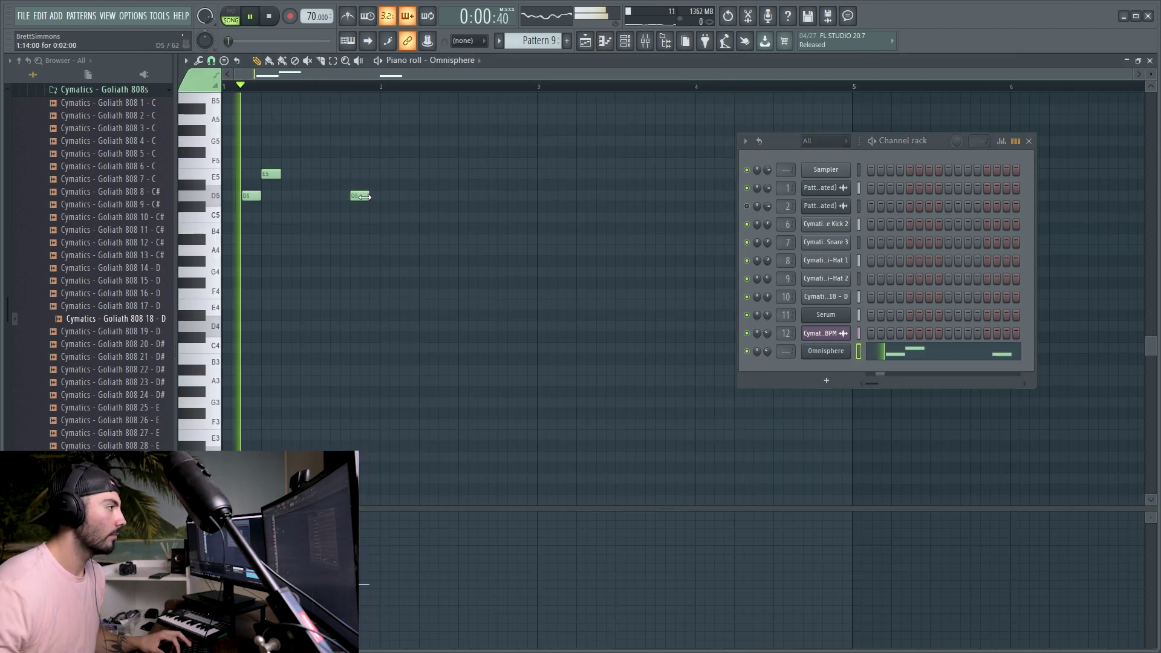
{"action": "left_click_drag", "start_coordinate": [367, 198], "coordinate": [369, 220]}
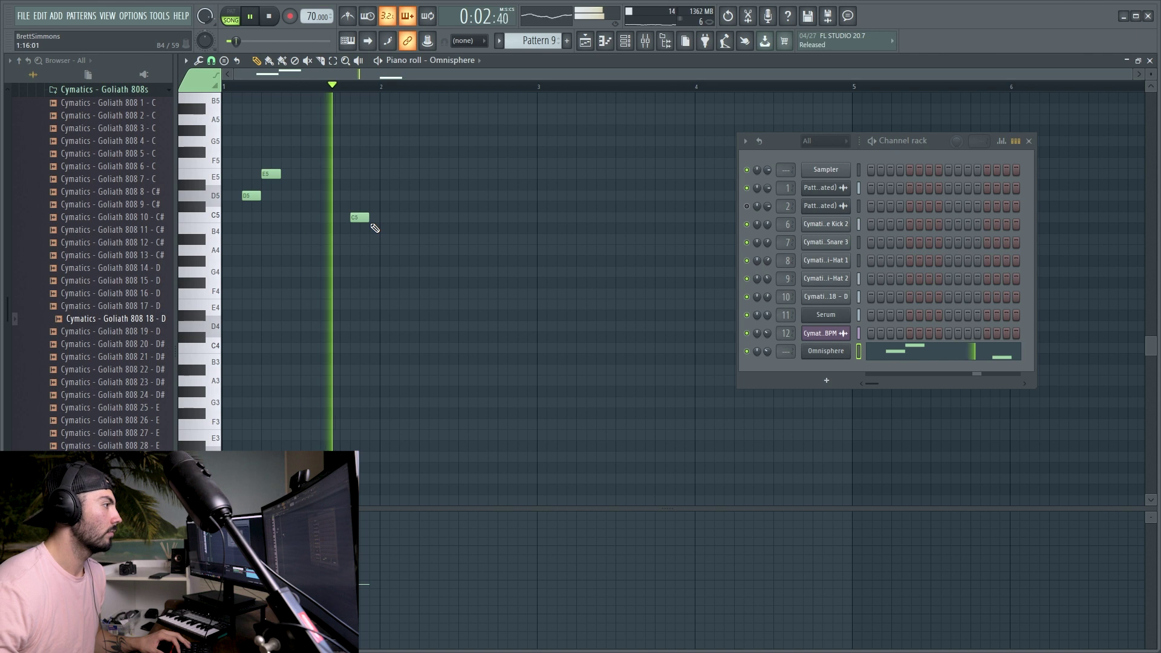
{"action": "left_click", "coordinate": [388, 196]}
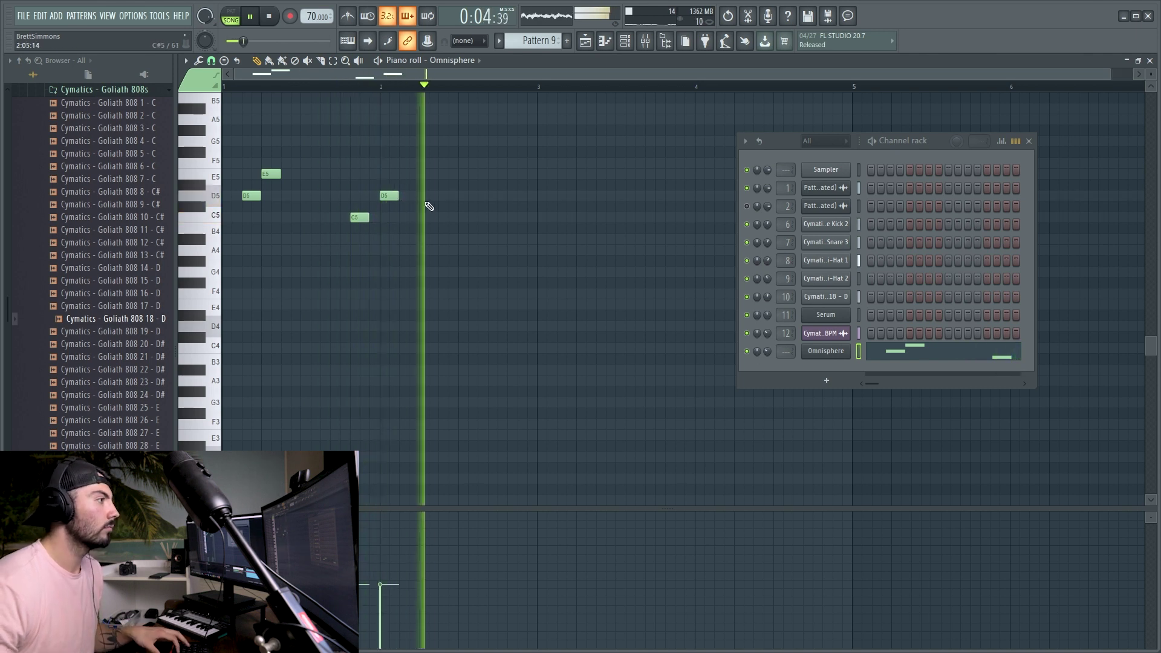
{"action": "key", "text": "space"}
Step: Duplicate the Omnisphere phrase over bars three and four and add rising E5 and F5 notes at its end
{"action": "key", "text": "ctrl+a"}
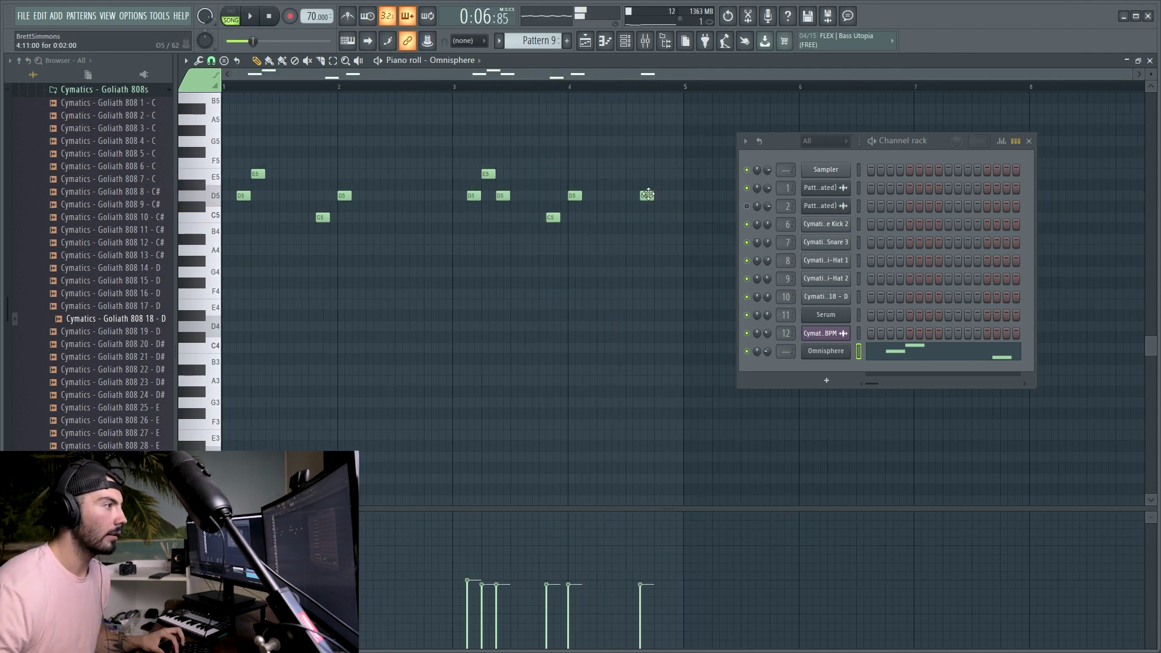
{"action": "left_click", "coordinate": [660, 174]}
{"action": "left_click", "coordinate": [671, 163]}
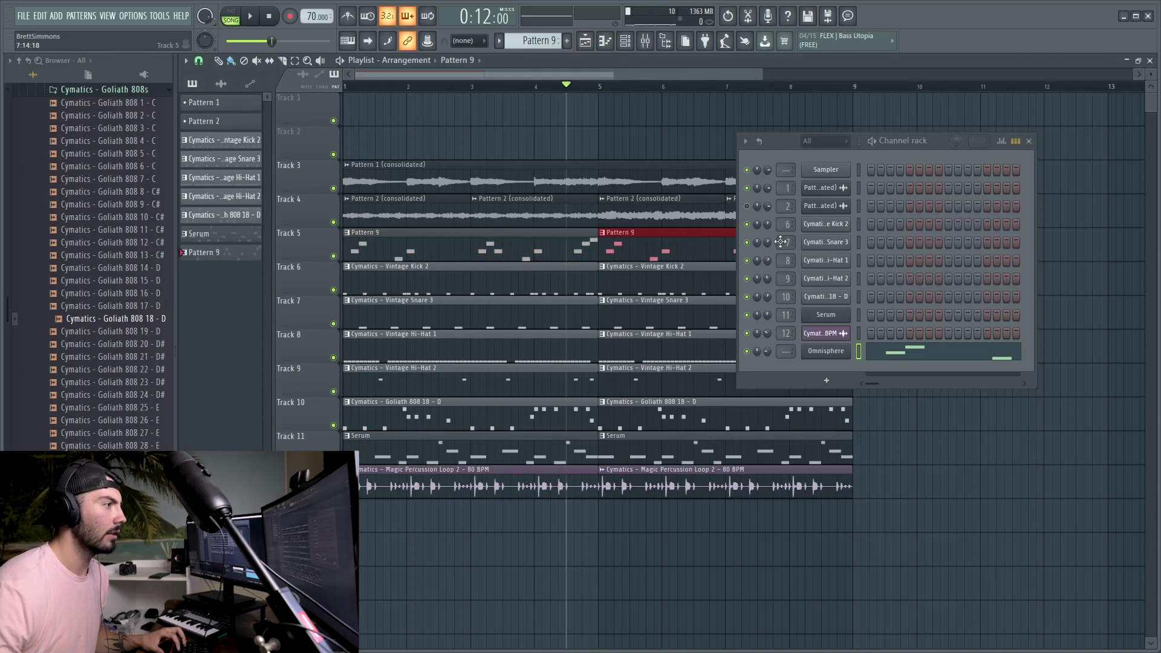
Step: Filter Omnisphere on mixer track 3 using FabFilter Pro-Q 3, with a low cut at about 202 Hz and a high cut at about 2821 Hz
{"action": "left_click", "coordinate": [1028, 141]}
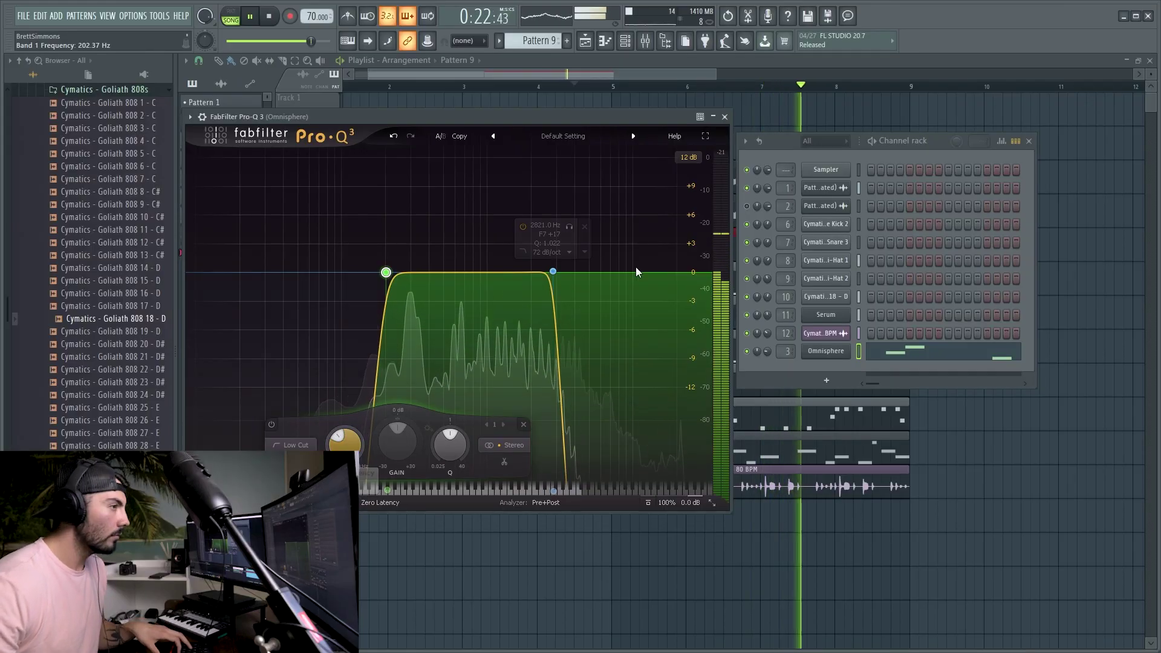
{"action": "left_click", "coordinate": [724, 116]}
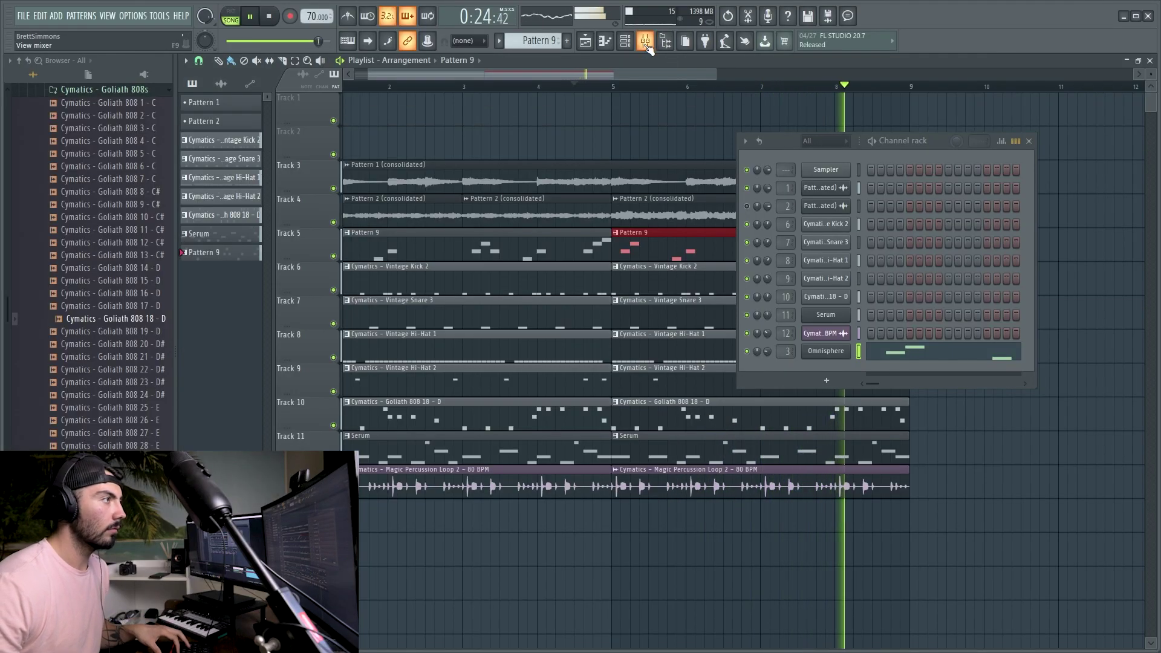
{"action": "left_click", "coordinate": [645, 40]}
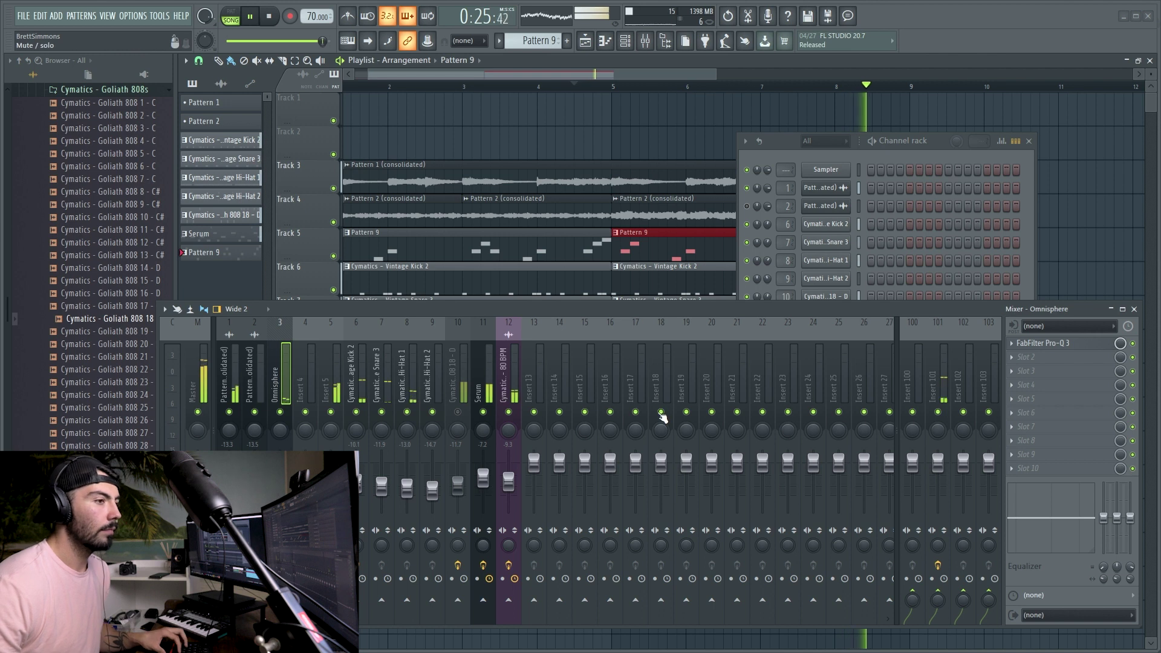
{"action": "key", "text": "space"}
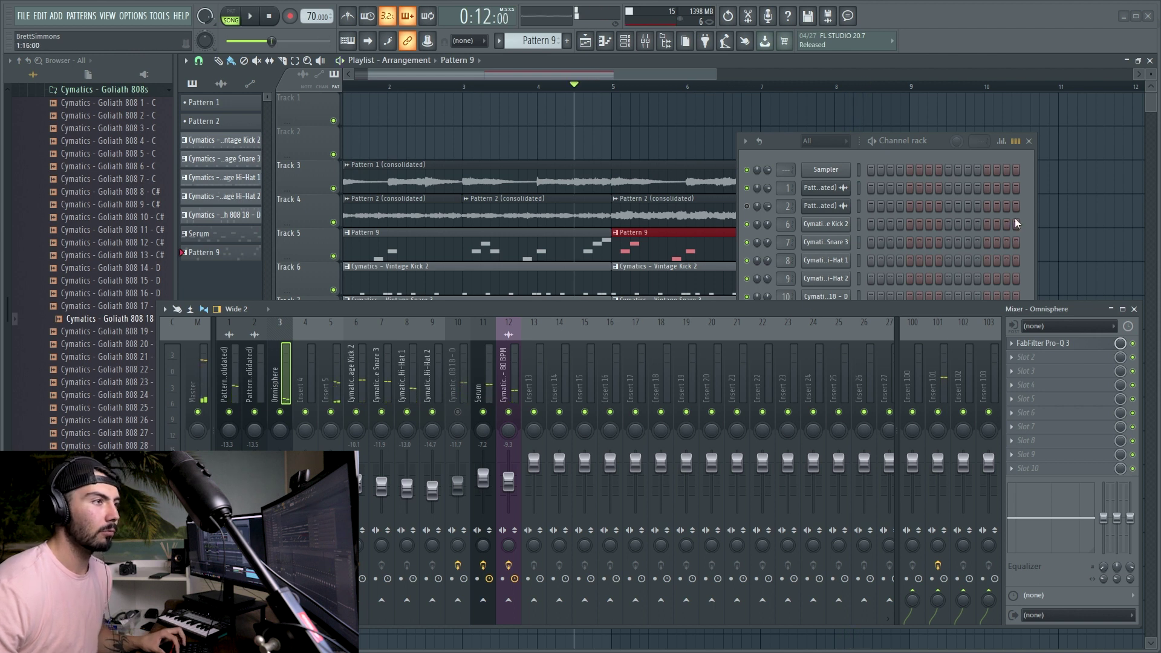
Step: Close the channel rack and repeat the eight-bar arrangement on all tracks from bar 9 onward
{"action": "left_click", "coordinate": [1029, 141]}
{"action": "left_click_drag", "start_coordinate": [540, 74], "coordinate": [477, 81]}
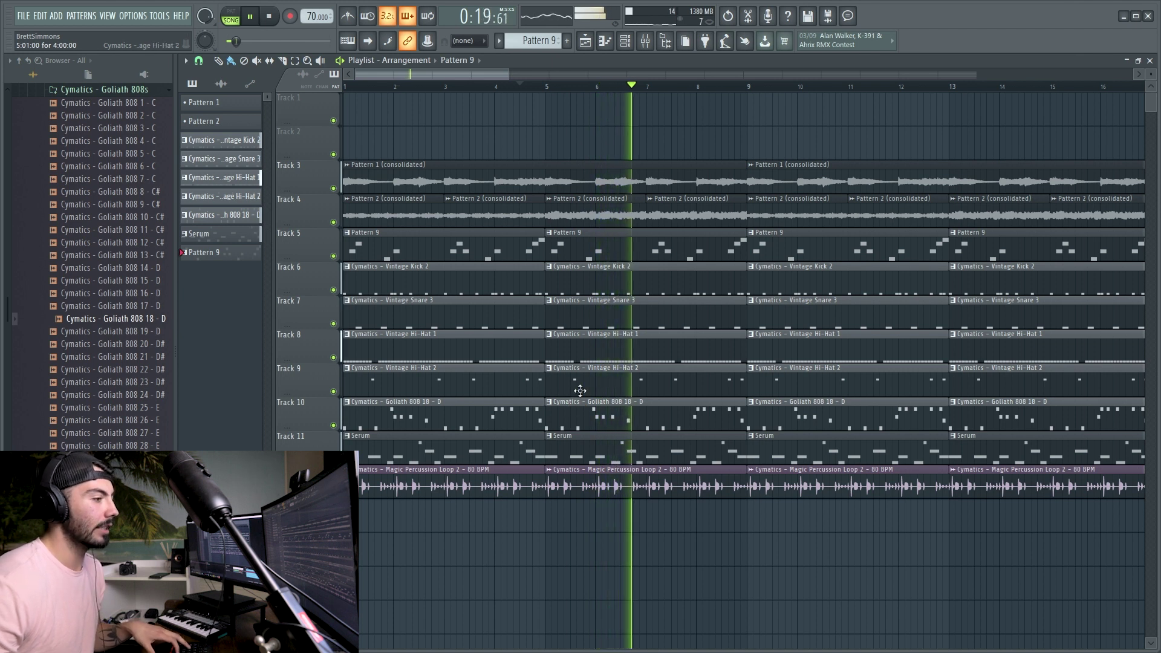
{"action": "key", "text": "space"}
{"action": "scroll", "coordinate": [427, 70], "scroll_direction": "left", "scroll_amount": 2}
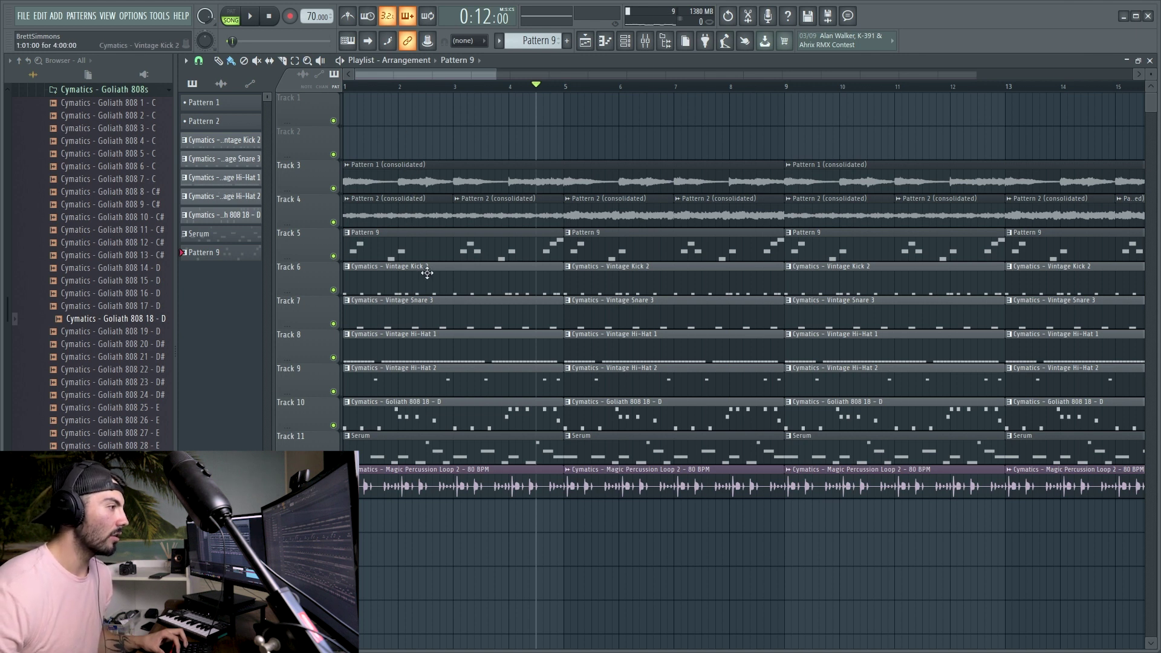
Step: Strip bars 1 to 4 down to the Pattern 1 melody, with the Magic Percussion Loop 2 playing only from bar 3
{"action": "left_click_drag", "start_coordinate": [431, 274], "coordinate": [408, 474]}
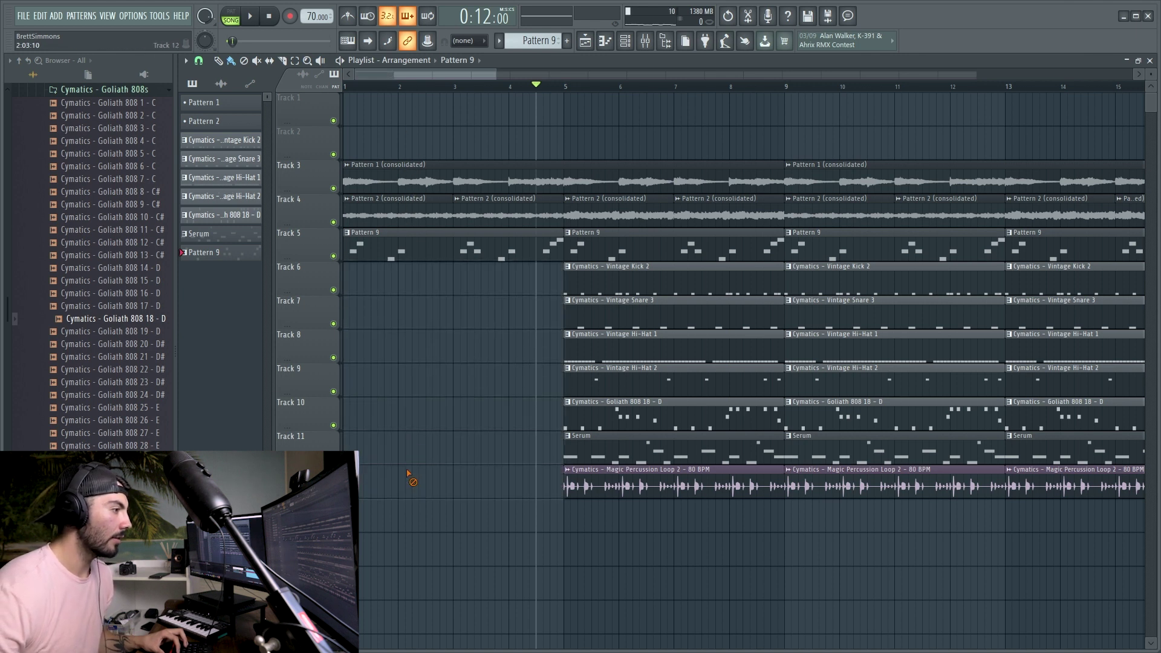
{"action": "left_click_drag", "start_coordinate": [610, 480], "coordinate": [375, 464]}
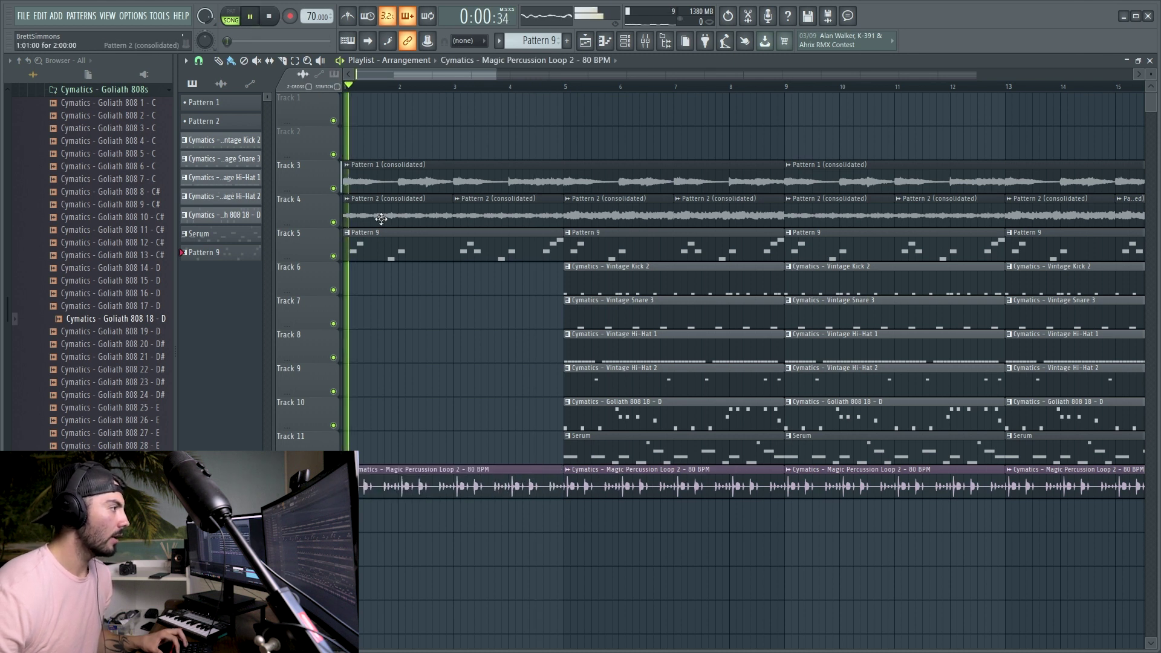
{"action": "right_click", "coordinate": [352, 249]}
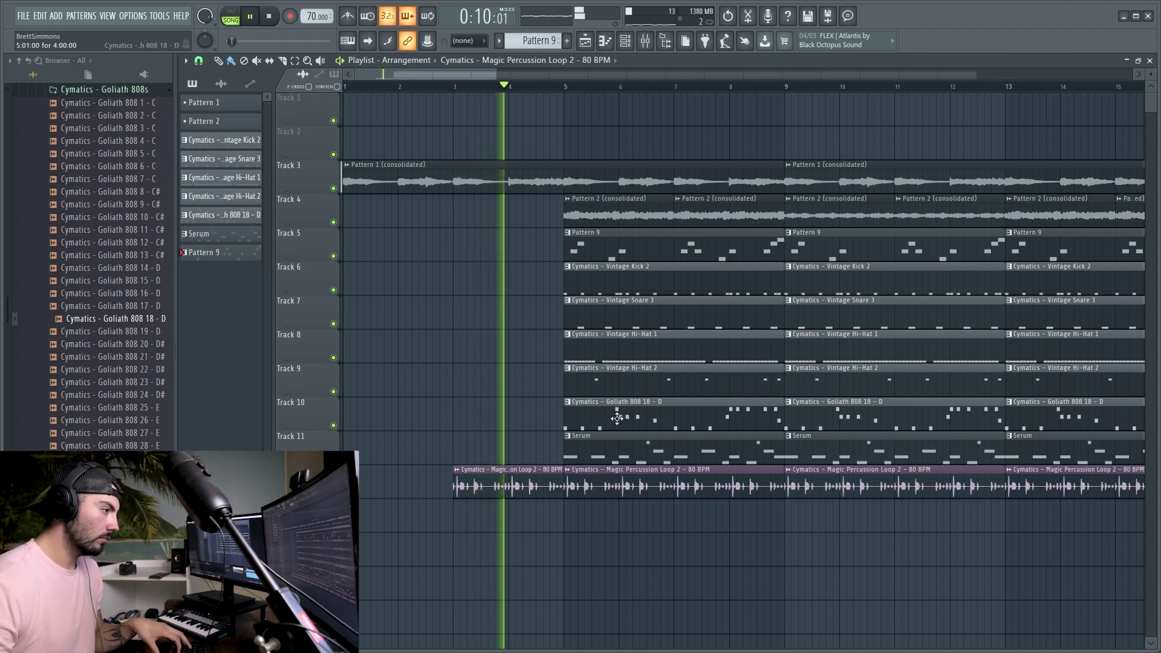
Step: Reduce bars 5 to 8 to Pattern 1 and drums, and remove Pattern 9, the 808 and the percussion loop from bars 9 to 12
{"action": "right_click", "coordinate": [618, 420]}
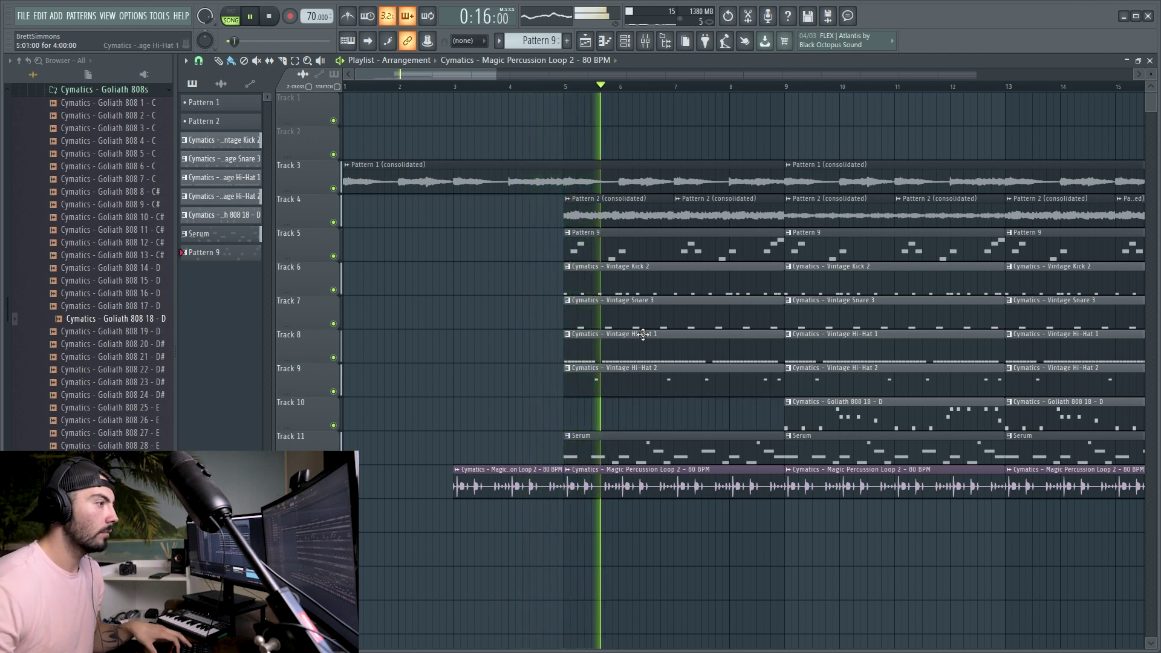
{"action": "key", "text": "space"}
{"action": "right_click", "coordinate": [536, 453]}
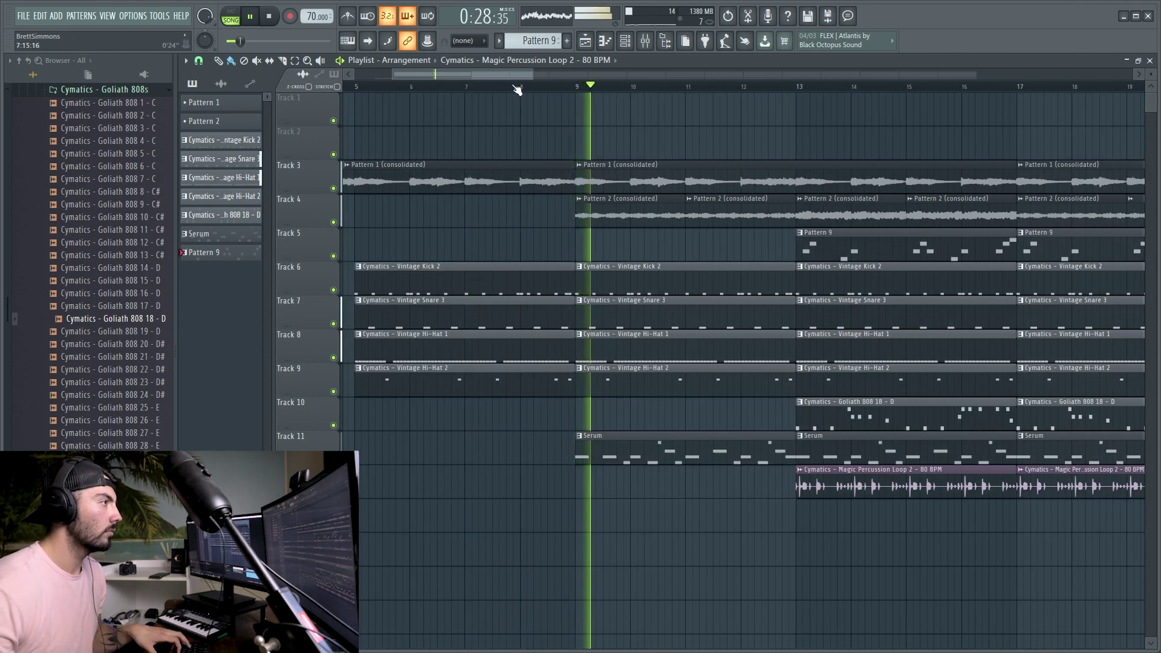
{"action": "left_click_drag", "start_coordinate": [505, 74], "coordinate": [517, 75]}
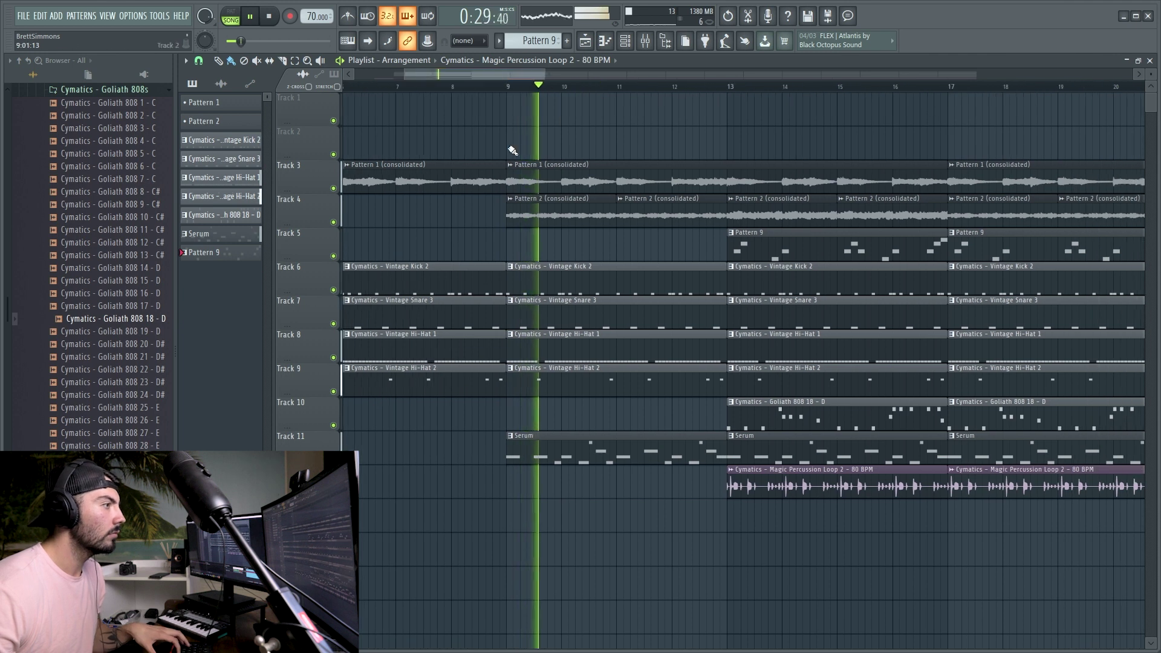
{"action": "scroll", "coordinate": [536, 237], "scroll_direction": "down", "scroll_amount": 4}
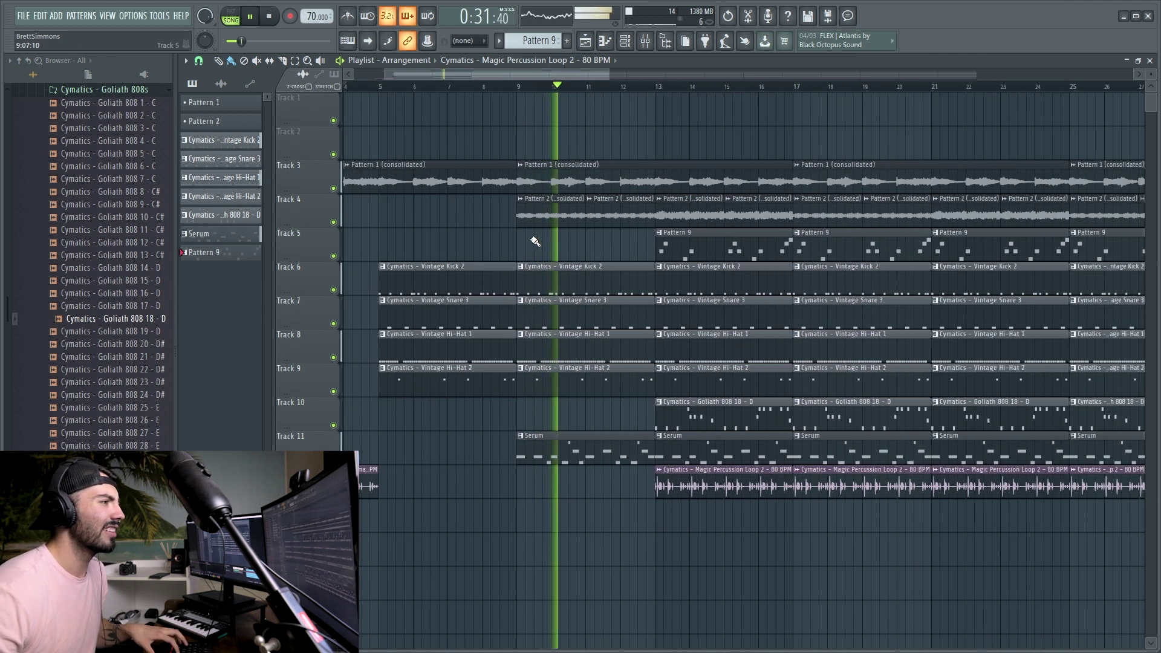
{"action": "scroll", "coordinate": [539, 241], "scroll_direction": "up", "scroll_amount": 4}
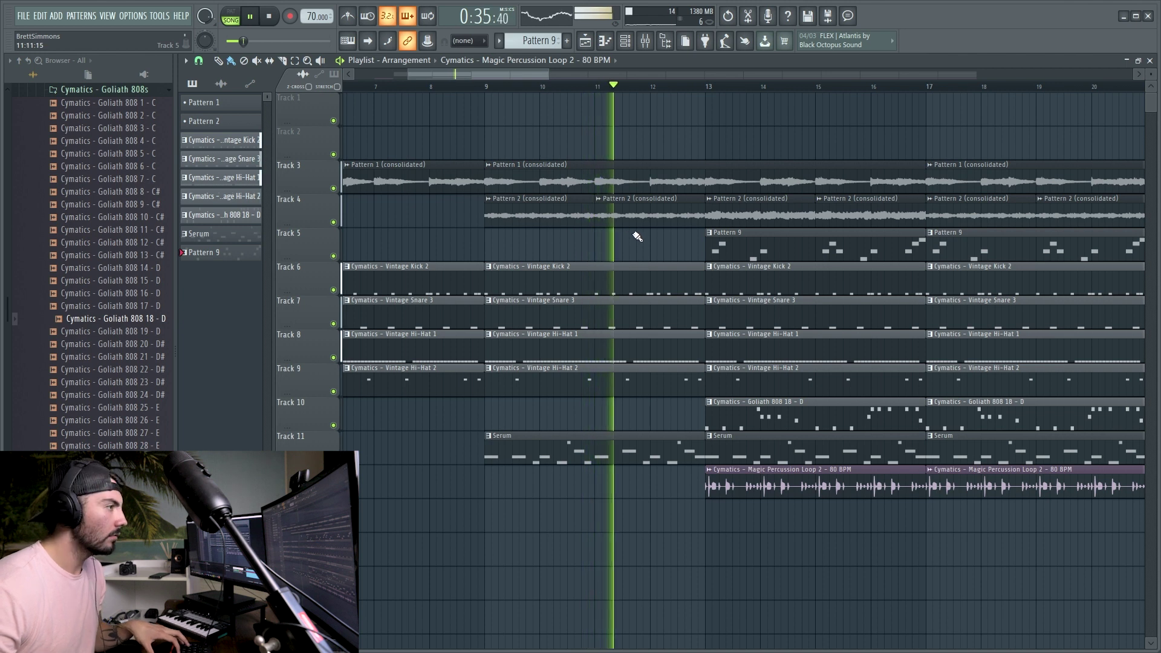
Step: Remove the 808 from bars 13 to 16, and place Pattern 9 in bars 11 to 14 with Pattern 2 only around it
{"action": "right_click", "coordinate": [651, 225]}
{"action": "key", "text": "space"}
{"action": "key", "text": "space"}
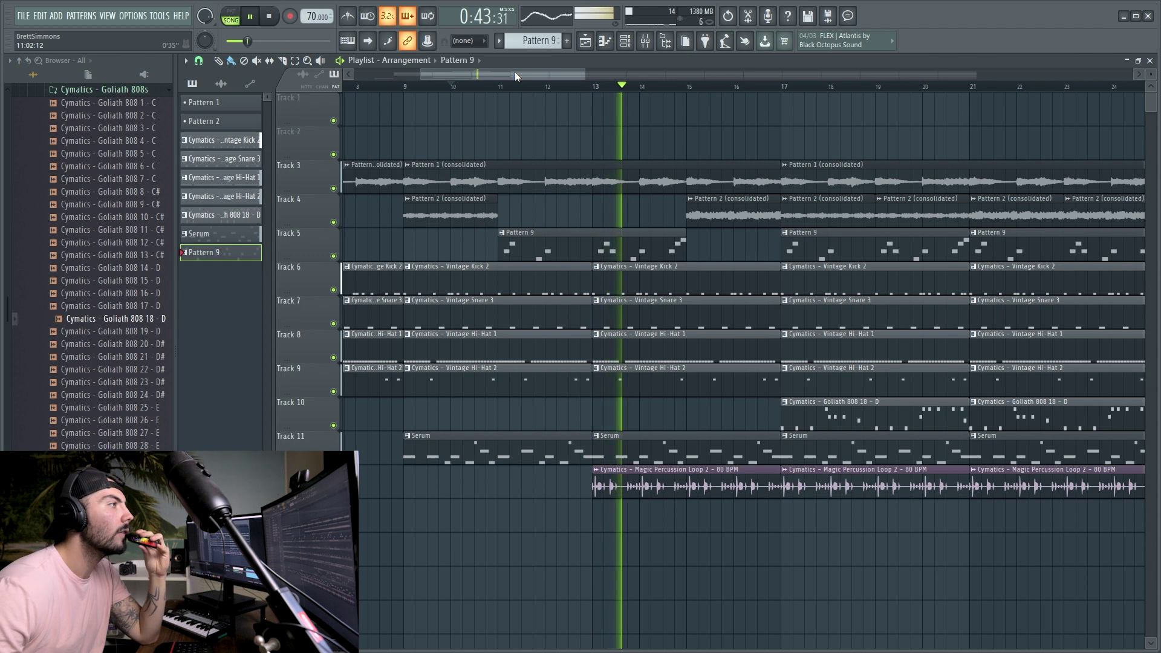
Step: Remove Serum and the 808 from bars 17 to 20, and Pattern 2 from bars 17 and 18
{"action": "left_click_drag", "start_coordinate": [515, 75], "coordinate": [536, 77]}
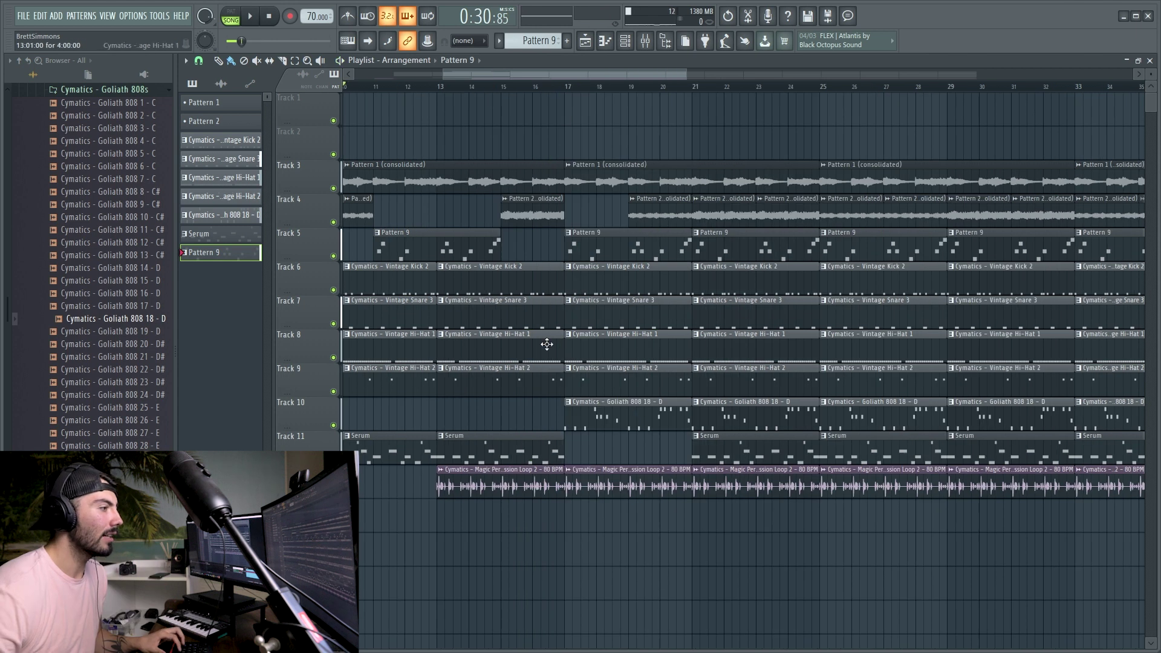
{"action": "scroll", "coordinate": [557, 407], "scroll_direction": "up", "scroll_amount": 3}
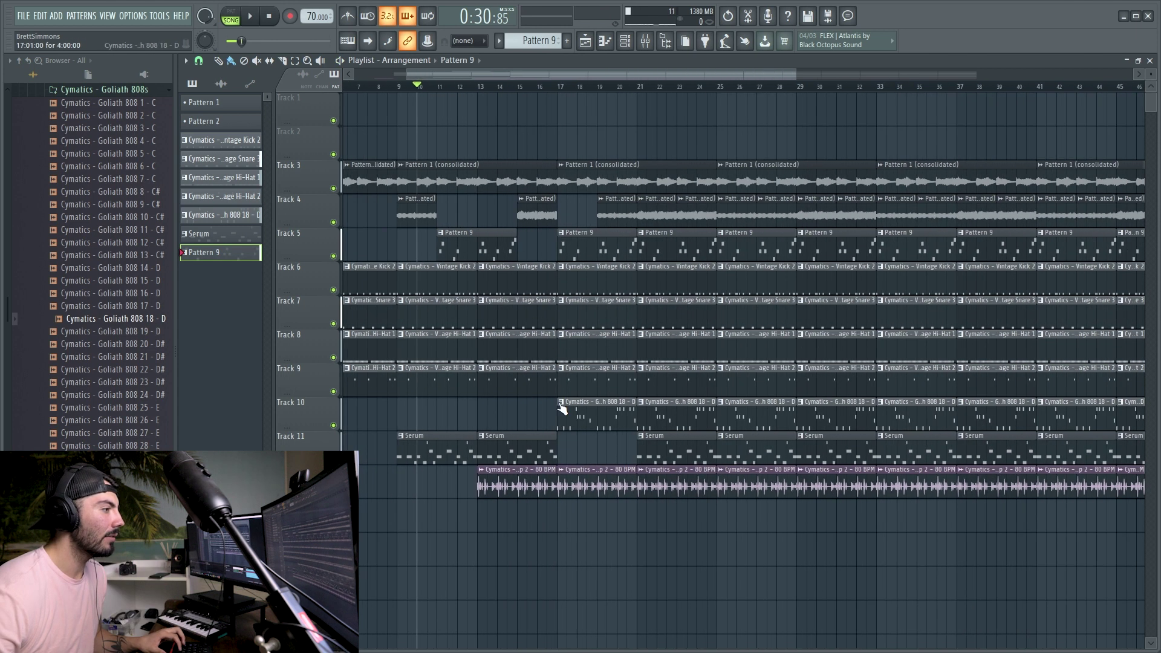
{"action": "scroll", "coordinate": [584, 423], "scroll_direction": "down", "scroll_amount": 3}
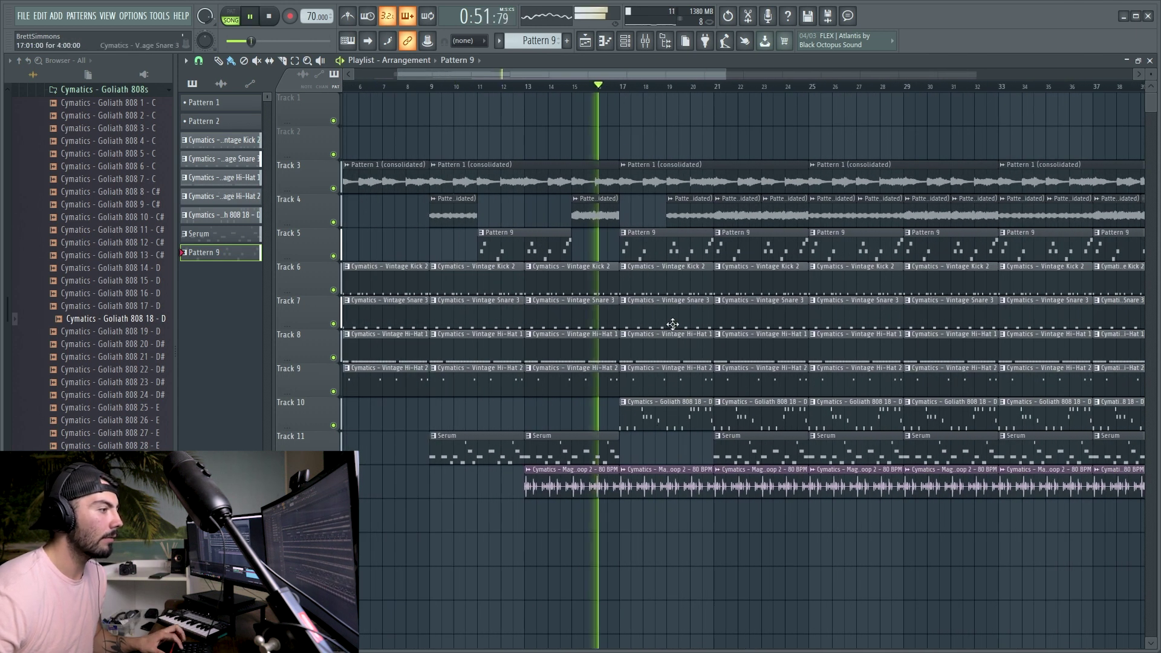
{"action": "scroll", "coordinate": [653, 435], "scroll_direction": "up", "scroll_amount": 2}
{"action": "right_click", "coordinate": [648, 429]}
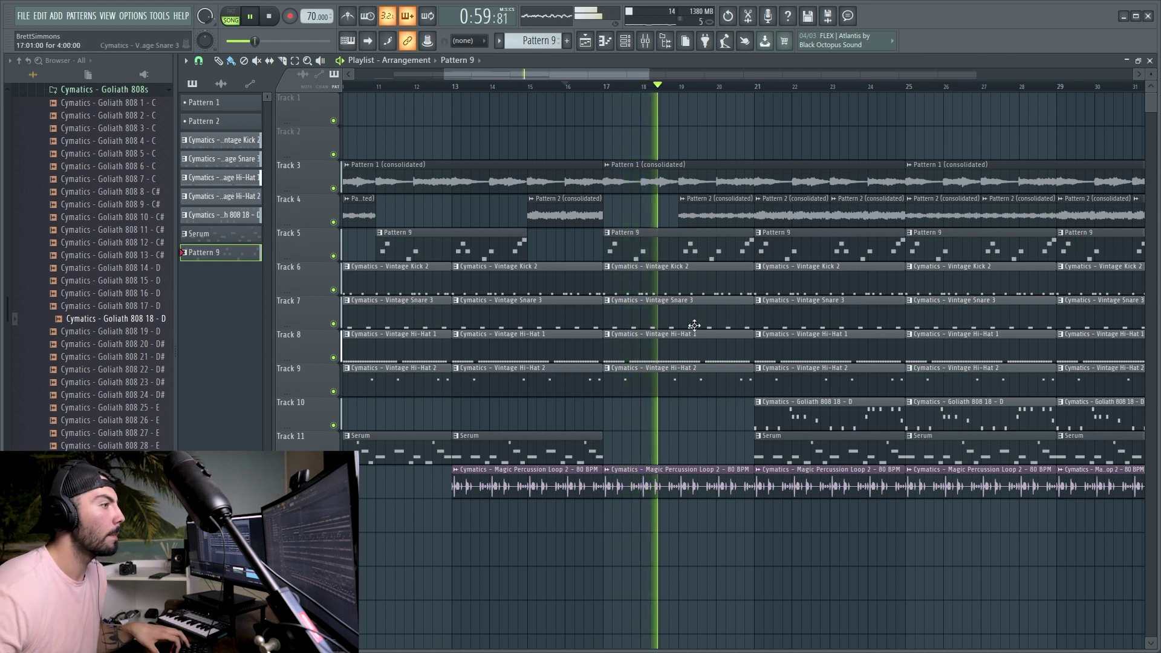
Step: Shift all clips from bar 21 onward to bar 23, and fill the gap with Pattern 1, Vintage Snare 3 and Vintage Hi-Hat 1
{"action": "scroll", "coordinate": [641, 252], "scroll_direction": "down", "scroll_amount": 3}
{"action": "key", "text": "space"}
{"action": "left_click_drag", "start_coordinate": [644, 280], "coordinate": [655, 498]}
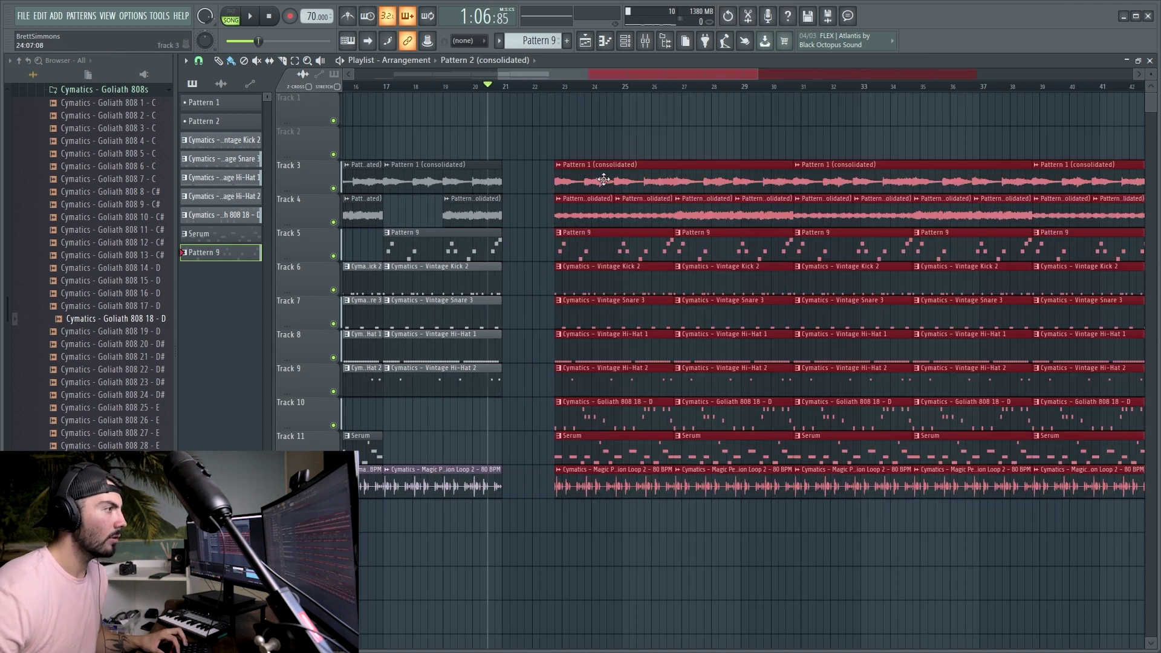
{"action": "left_click_drag", "start_coordinate": [570, 187], "coordinate": [575, 187]}
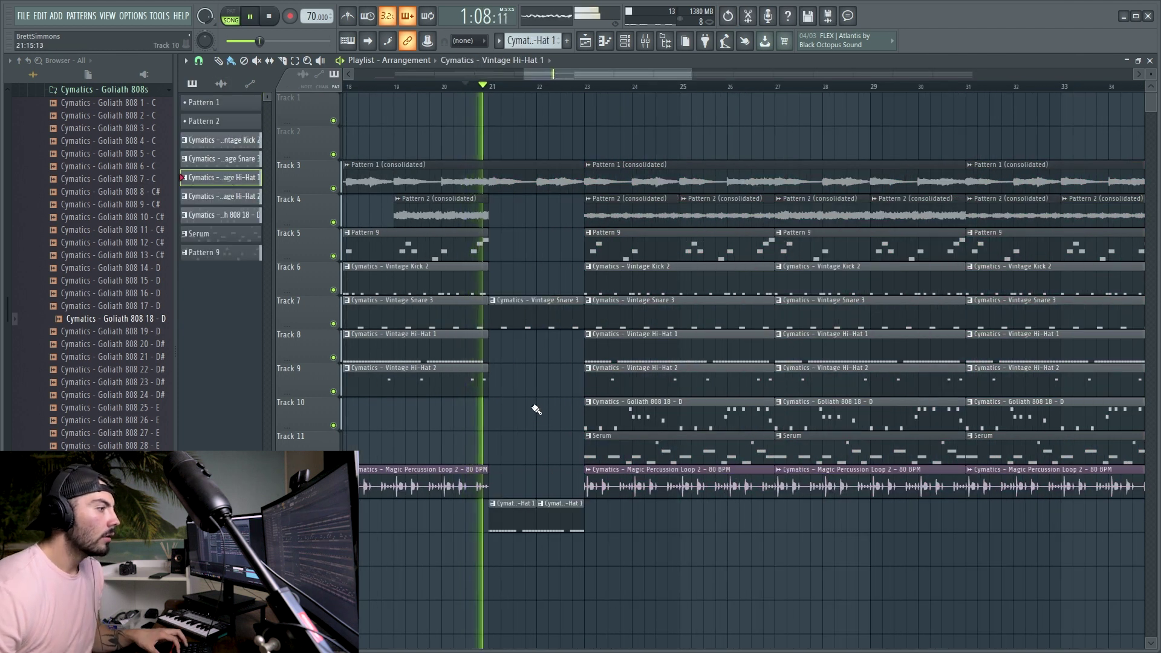
Step: Move the two Vintage Hi-Hat 1 clips at bars 21 and 22 up to Track 8
{"action": "left_click_drag", "start_coordinate": [510, 484], "coordinate": [590, 526]}
{"action": "left_click", "coordinate": [541, 477], "text": "ctrl"}
{"action": "left_click_drag", "start_coordinate": [506, 481], "coordinate": [553, 525]}
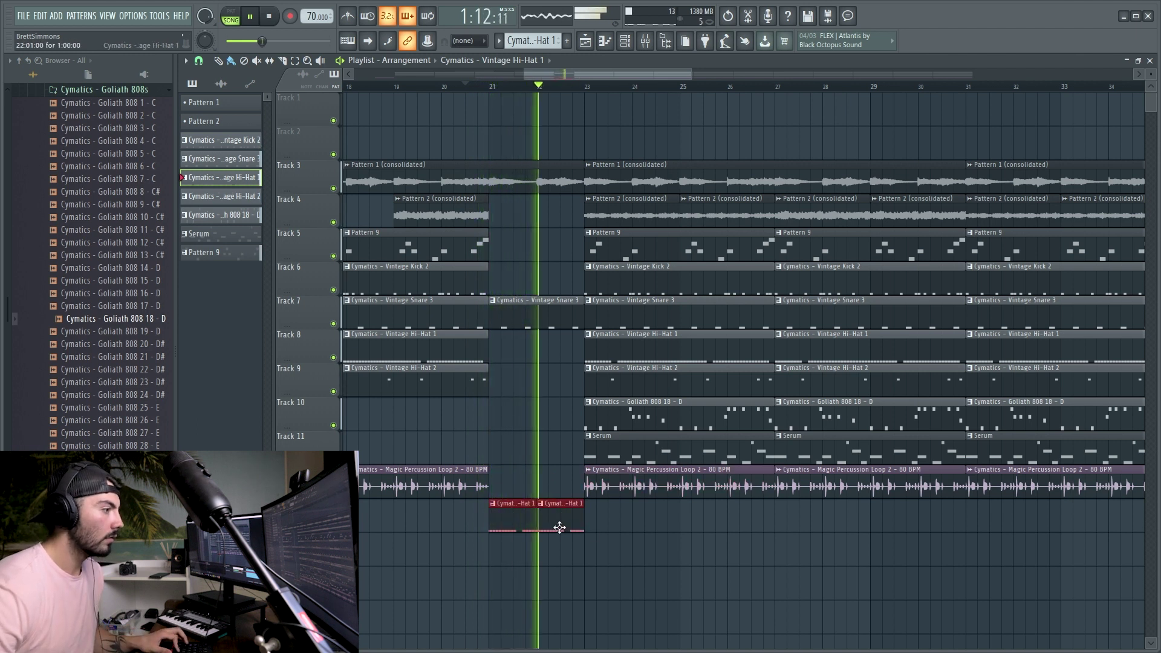
{"action": "key", "text": "shift+Up"}
{"action": "key", "text": "shift+Up"}
{"action": "key", "text": "shift+Up"}
{"action": "key", "text": "shift+Up"}
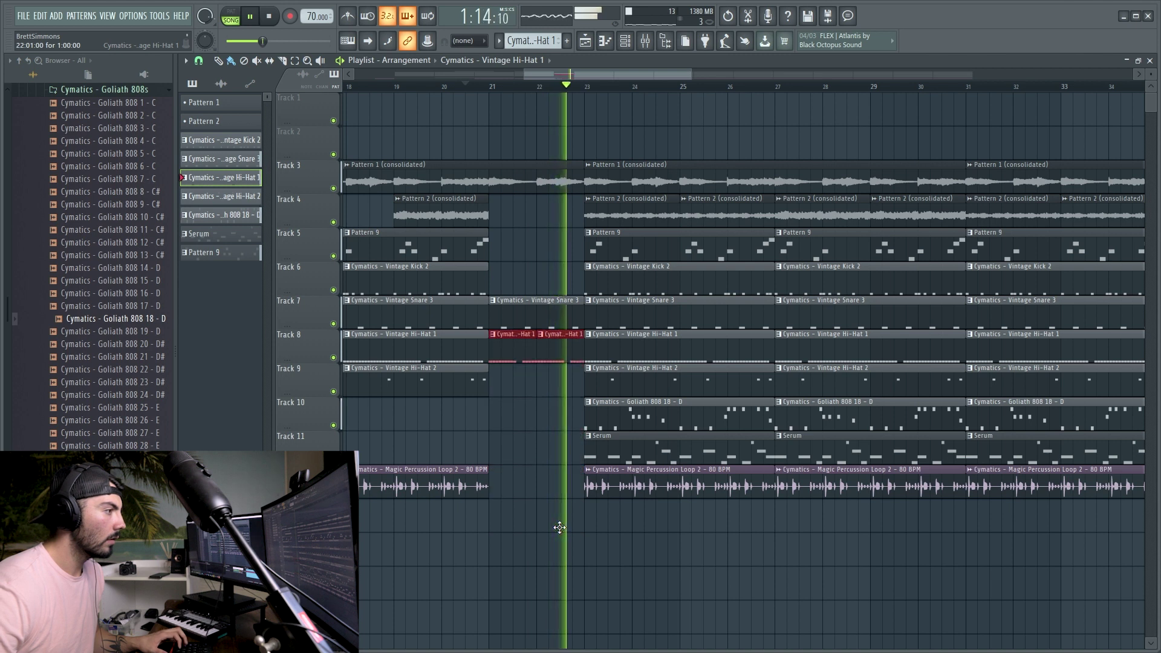
Step: Remove Serum from bars 23 to 26 and play back the transition into bar 23
{"action": "left_click", "coordinate": [564, 535], "text": "ctrl"}
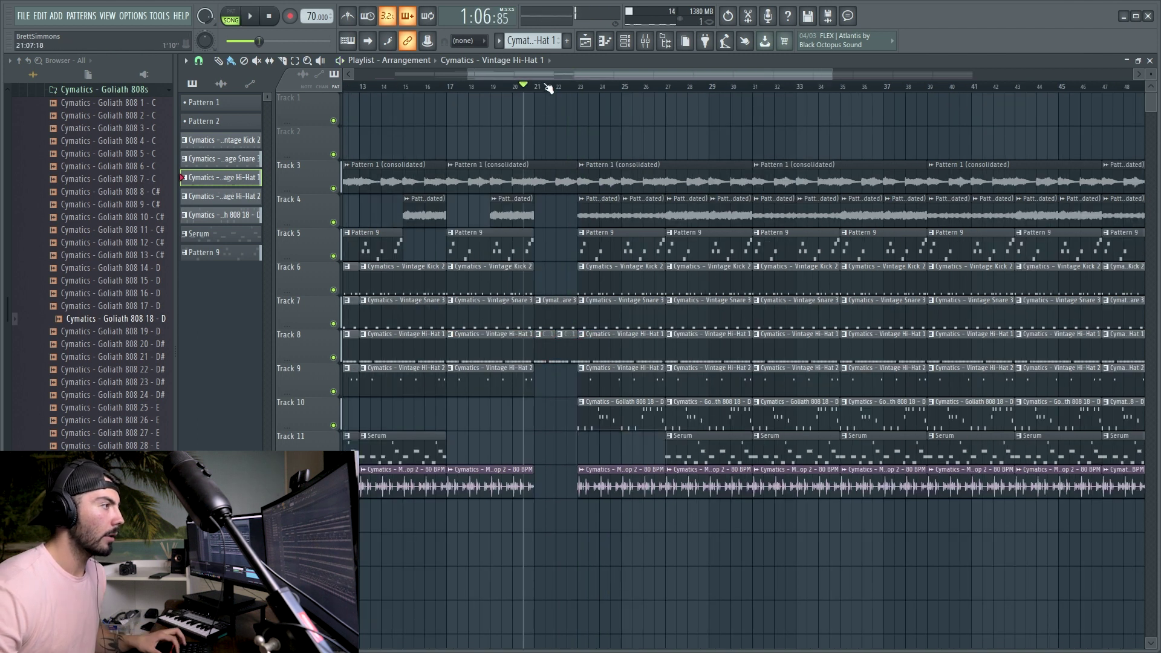
{"action": "left_click", "coordinate": [562, 87]}
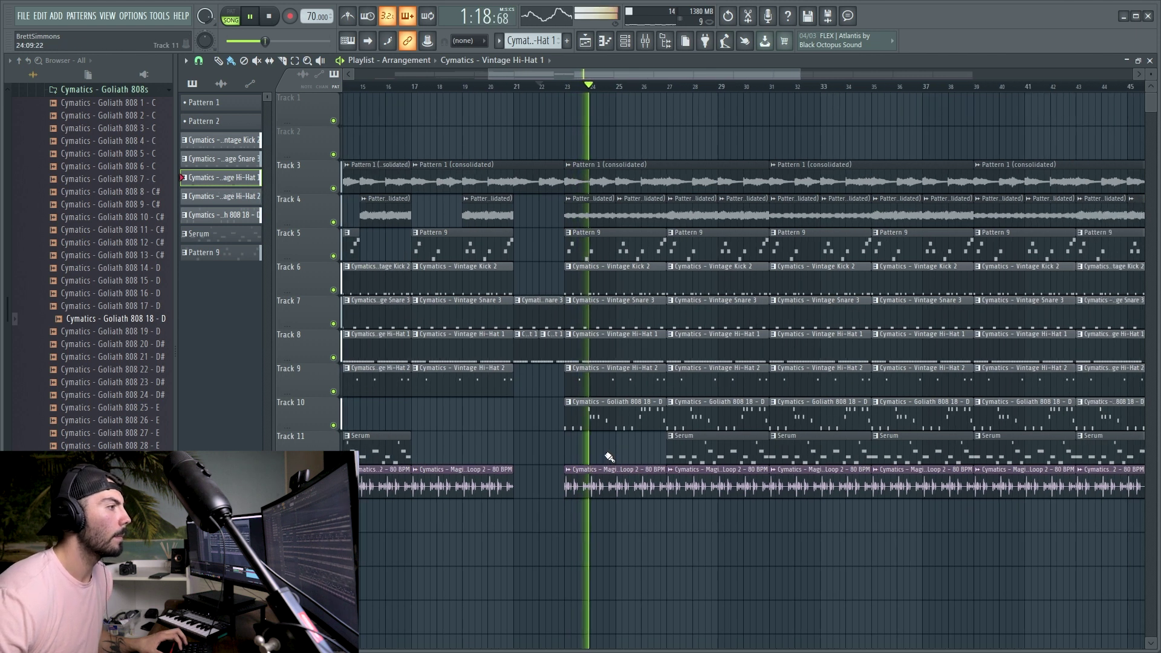
{"action": "scroll", "coordinate": [600, 464], "scroll_direction": "up", "scroll_amount": 2}
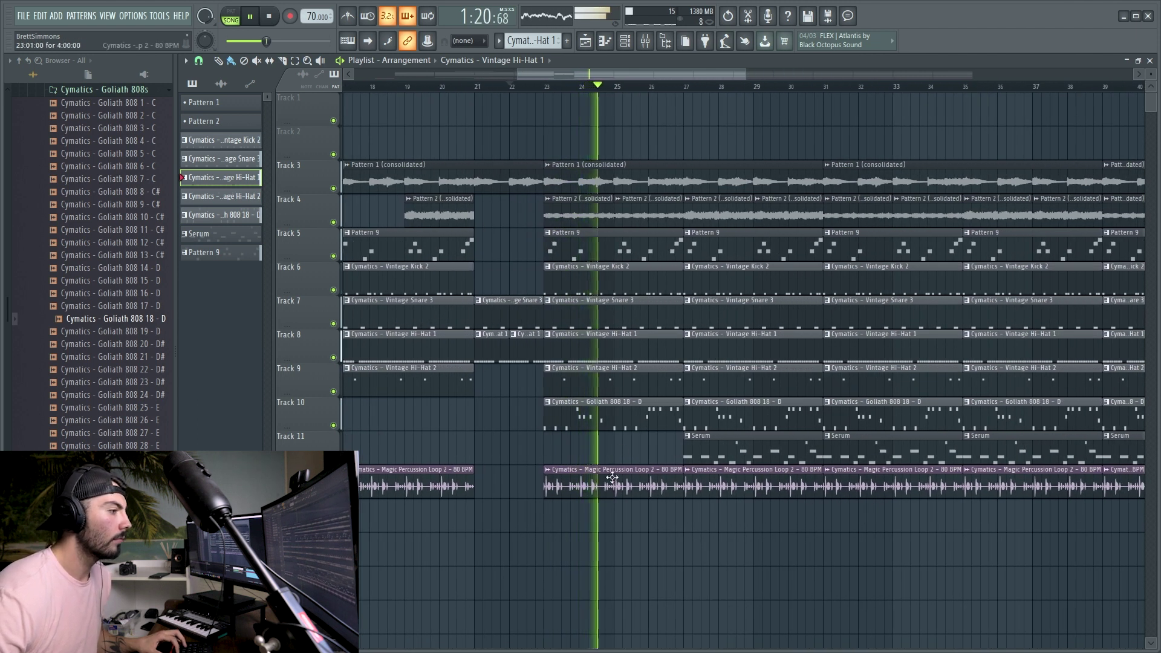
{"action": "scroll", "coordinate": [638, 525], "scroll_direction": "down", "scroll_amount": 3}
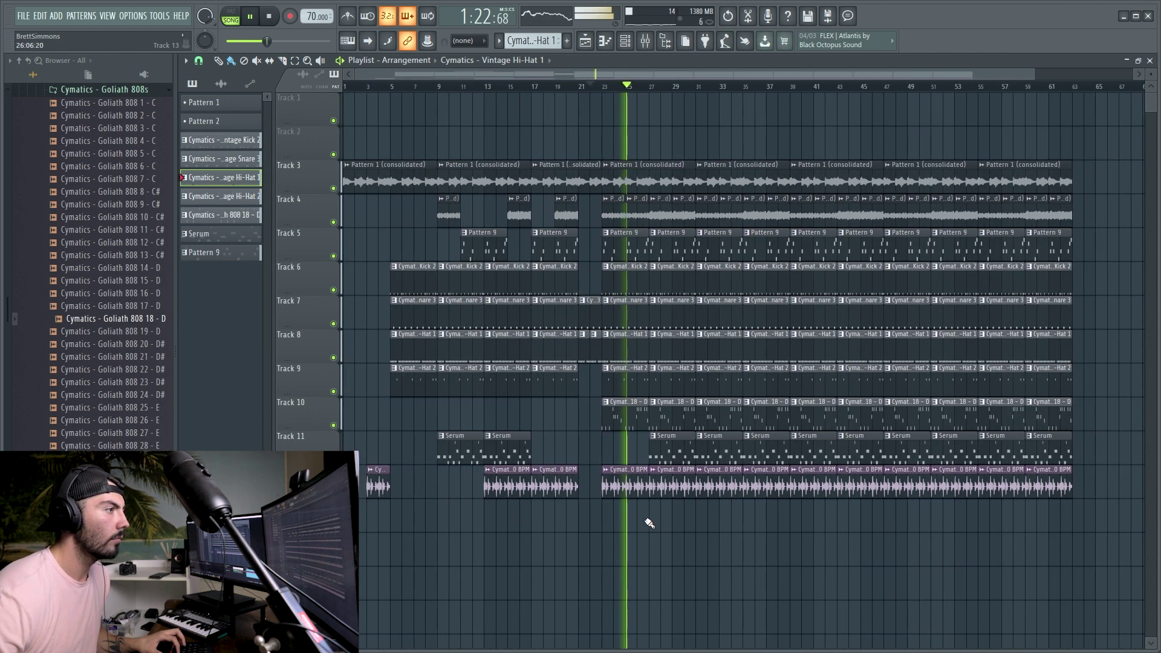
Step: Stop playback and delete all clips on every track from bar 31 onward
{"action": "key", "text": "space"}
{"action": "left_click_drag", "start_coordinate": [695, 254], "coordinate": [994, 549]}
{"action": "key", "text": "Delete"}
{"action": "scroll", "coordinate": [663, 370], "scroll_direction": "up", "scroll_amount": 2}
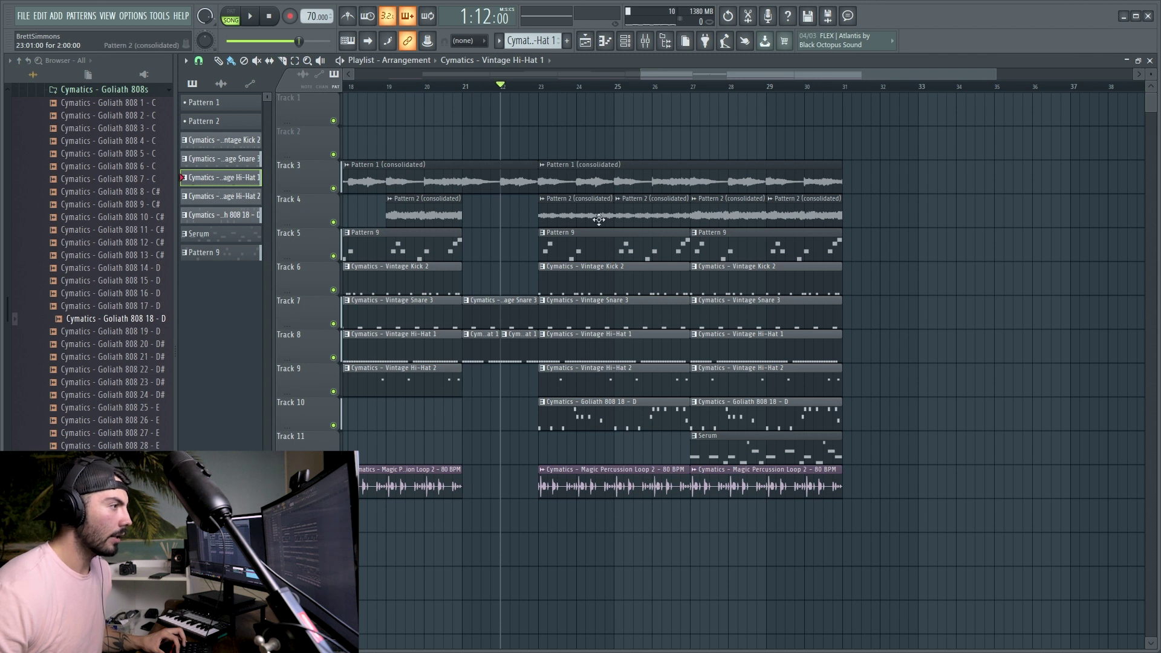
Step: Fill bars 21 and 22 with Pattern 2 on Tracks 3 and 4, replacing Pattern 1 there, and play the section back
{"action": "scroll", "coordinate": [669, 222], "scroll_direction": "down", "scroll_amount": 3}
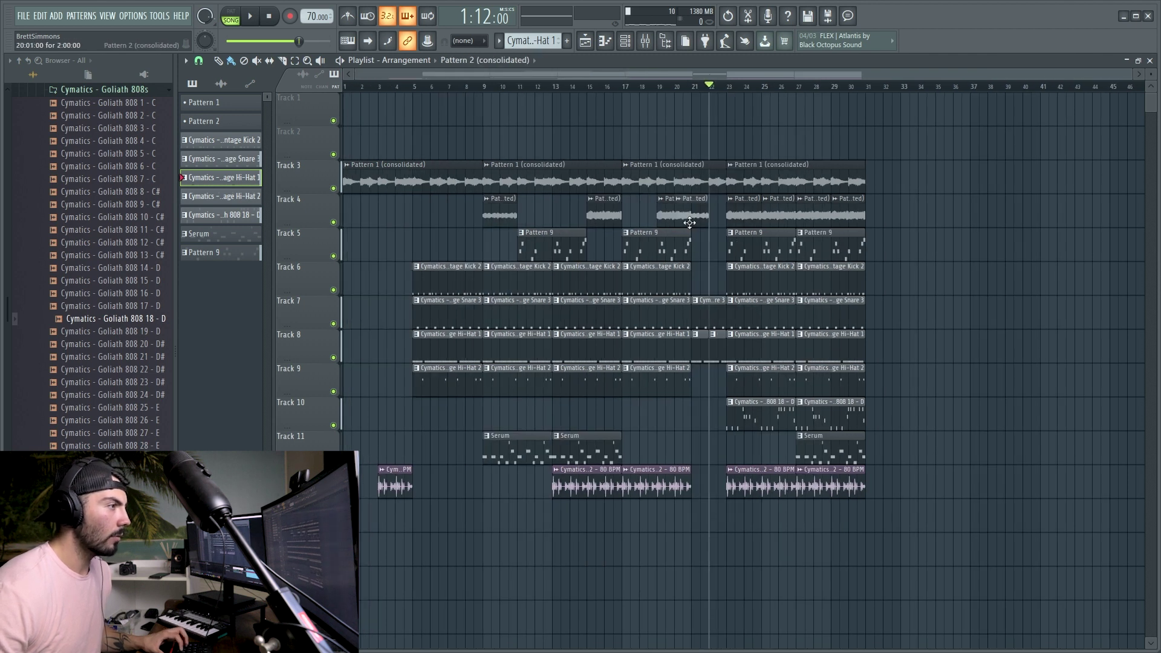
{"action": "scroll", "coordinate": [744, 222], "scroll_direction": "up", "scroll_amount": 4}
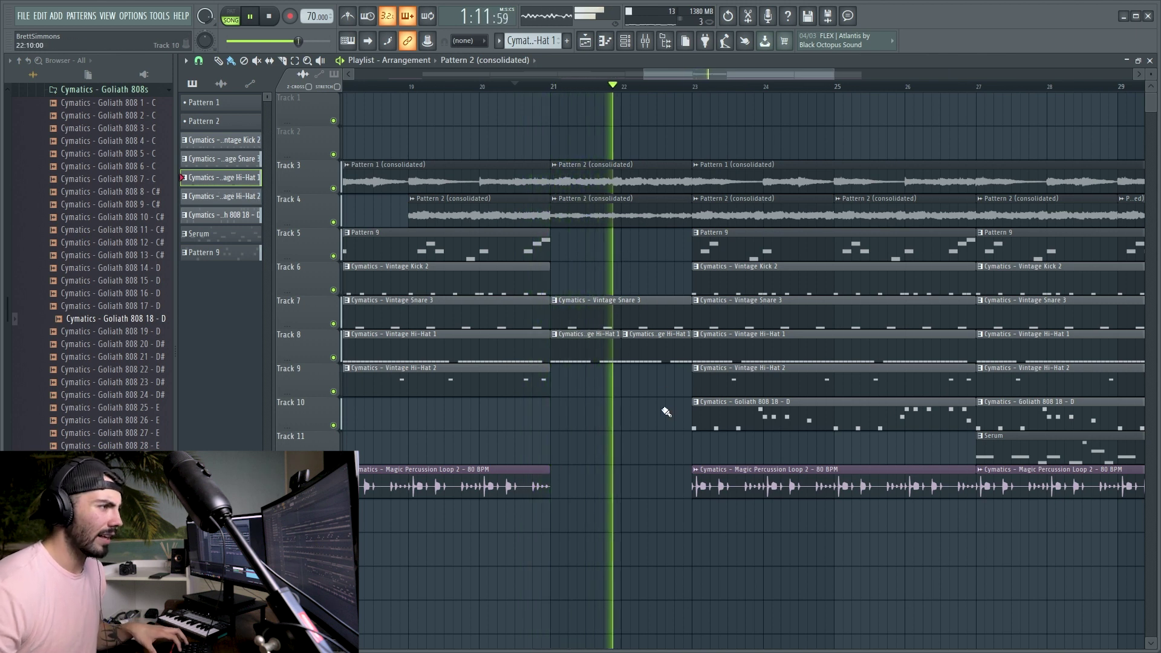
{"action": "scroll", "coordinate": [665, 402], "scroll_direction": "down", "scroll_amount": 3}
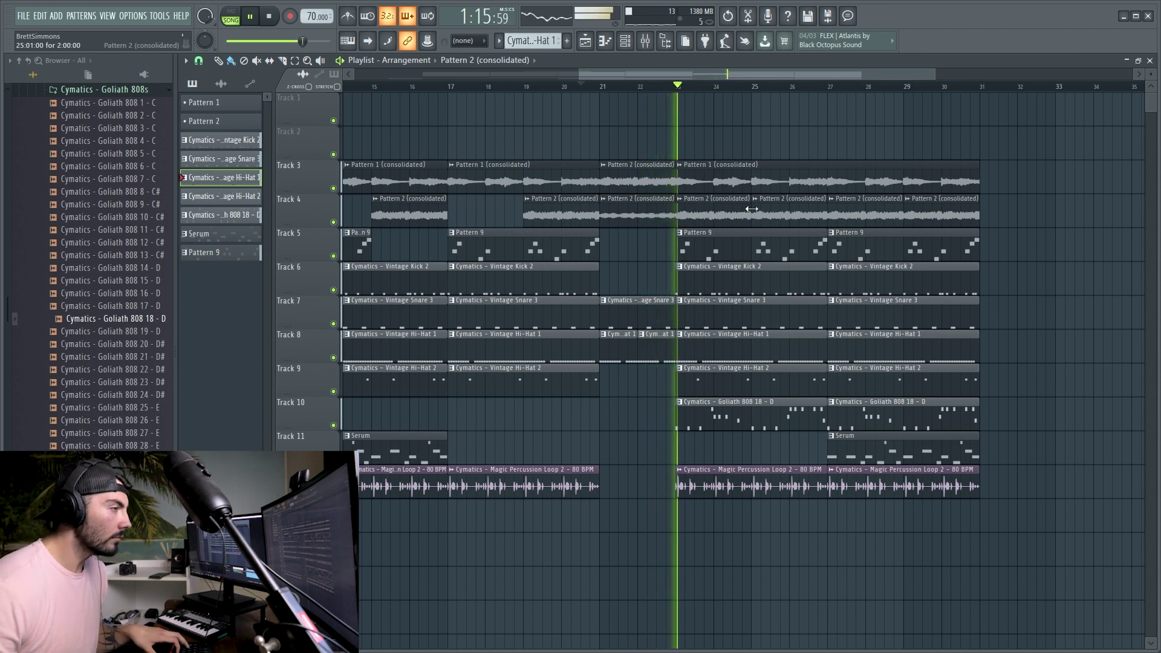
Step: Remove Serum from bars 27 to 30, alternate Pattern 2 and the percussion loop every two bars from bar 23, and repeat the arrangement through bar 58
{"action": "left_click_drag", "start_coordinate": [662, 71], "coordinate": [709, 78]}
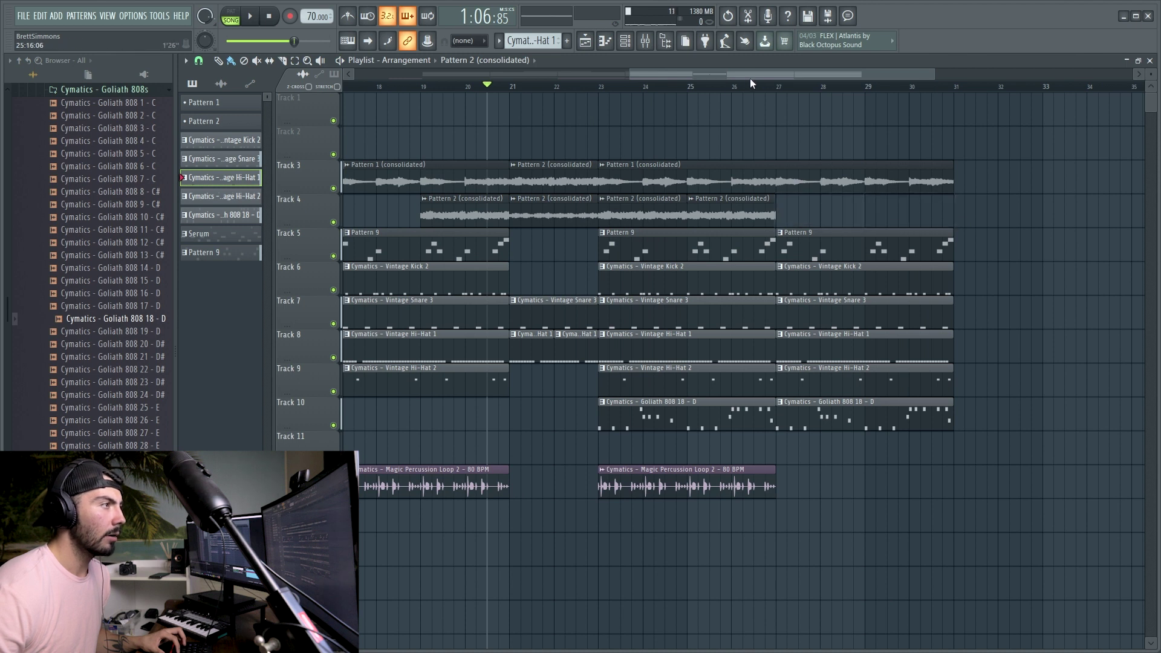
{"action": "left_click", "coordinate": [751, 84]}
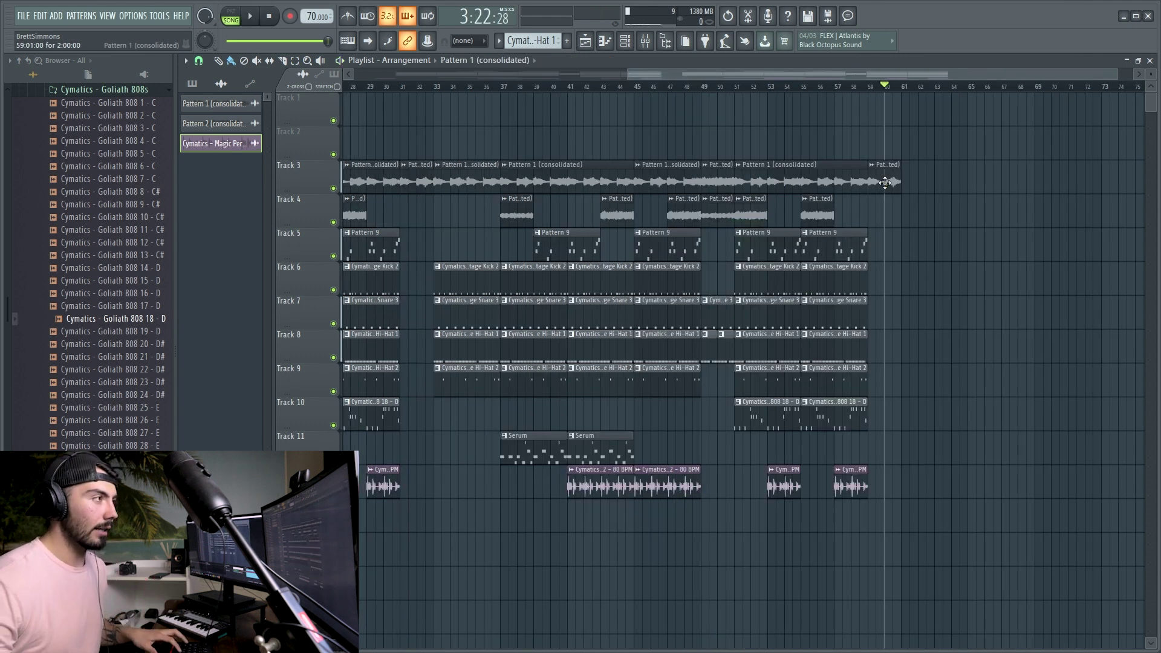
{"action": "left_click_drag", "start_coordinate": [828, 75], "coordinate": [907, 82]}
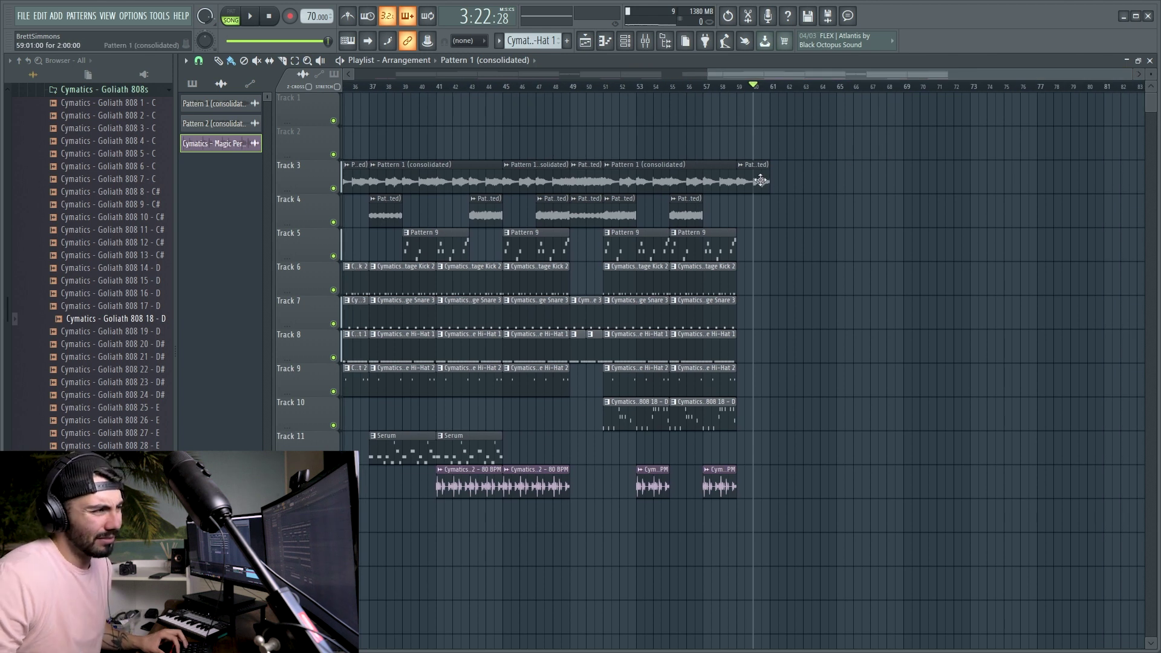
{"action": "scroll", "coordinate": [775, 197], "scroll_direction": "down", "scroll_amount": 3}
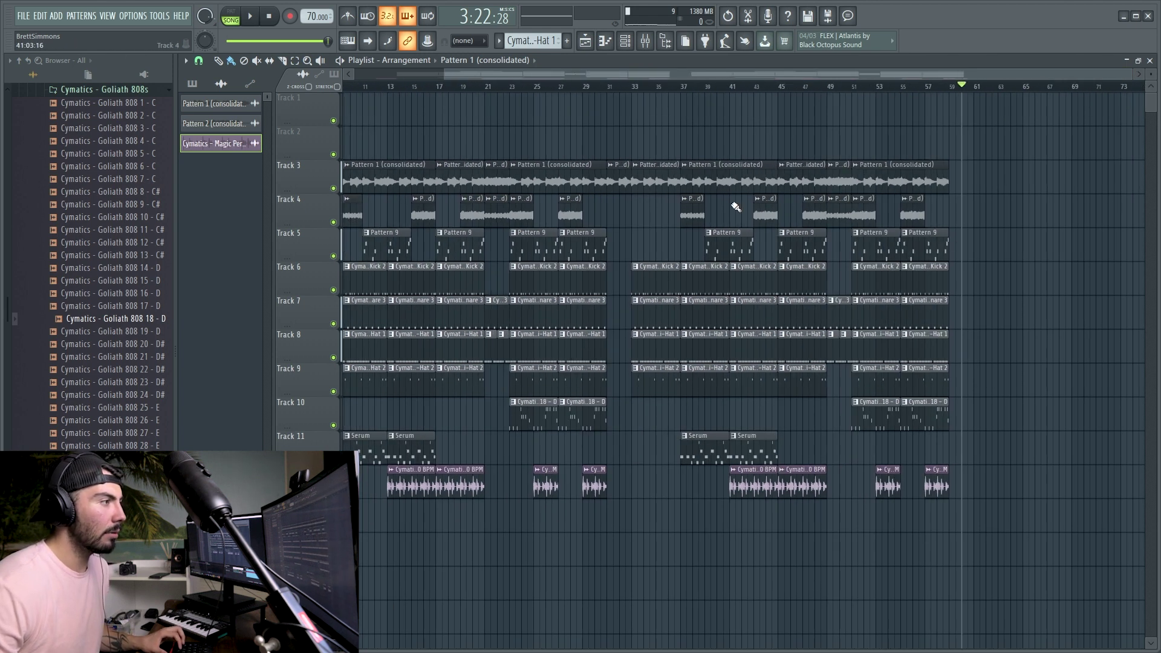
Step: Build an outro from bar 59 with Pattern 1, drums and Serum through bar 68 and Pattern 9 from bar 65, and play it from bar 69
{"action": "left_click_drag", "start_coordinate": [645, 145], "coordinate": [690, 214]}
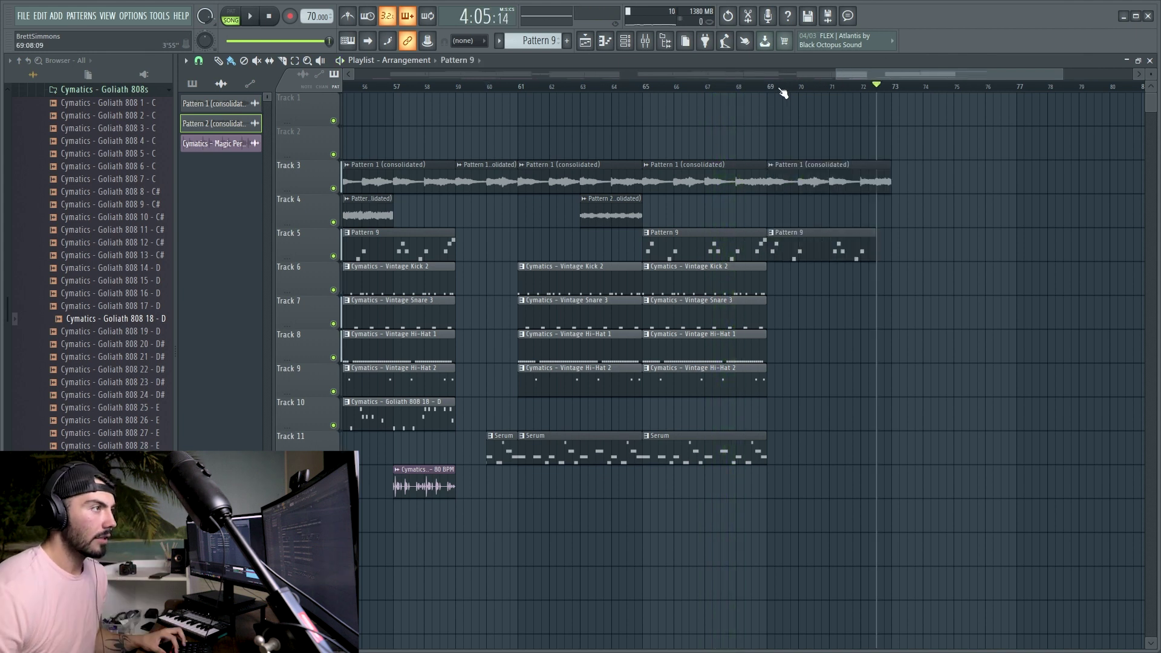
{"action": "left_click", "coordinate": [768, 90]}
{"action": "key", "text": "space"}
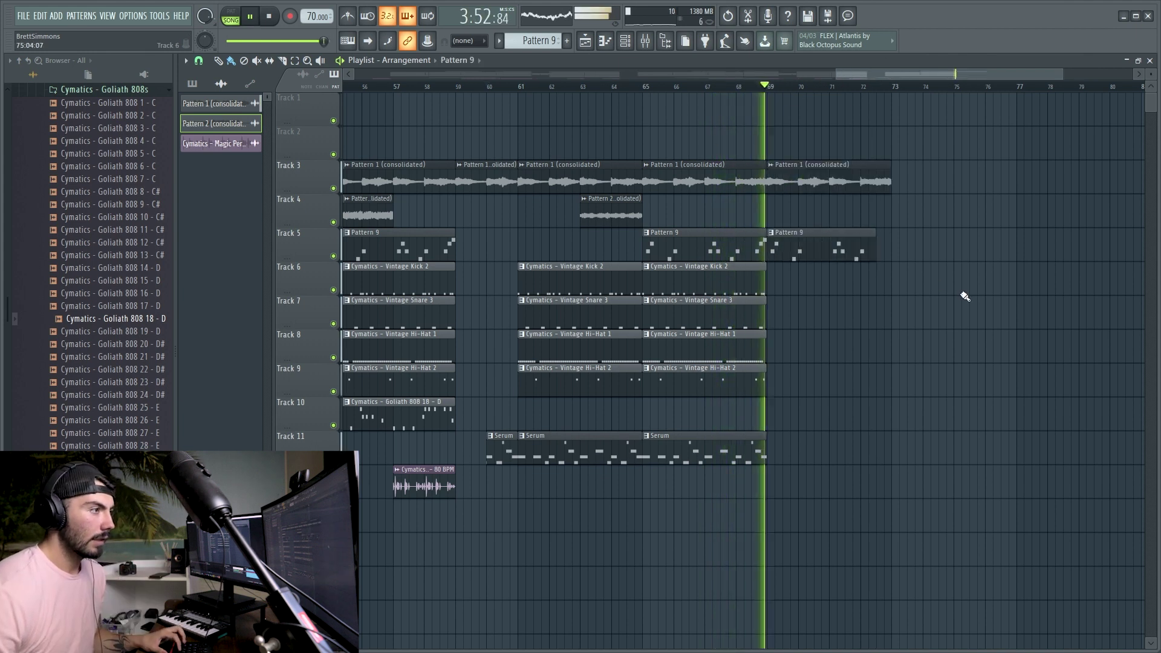
Step: Extend the last Pattern 9 clip to the end of bar 72 and place another Pattern 9 clip at bar 75 on Track 5
{"action": "scroll", "coordinate": [954, 289], "scroll_direction": "up", "scroll_amount": 2}
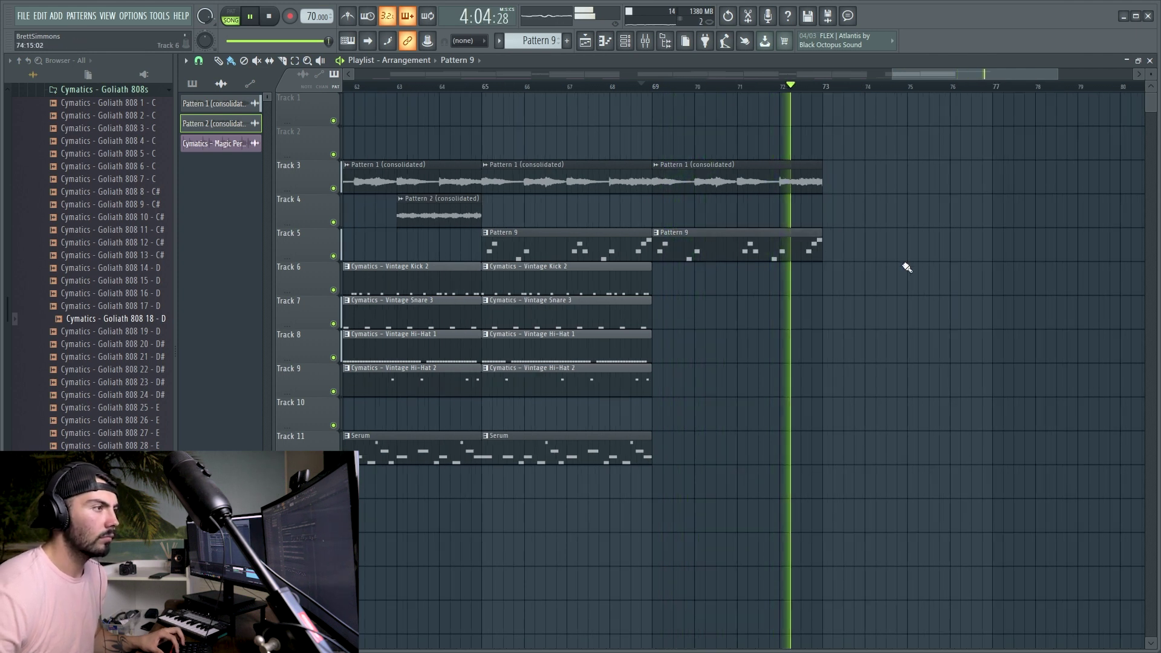
{"action": "left_click", "coordinate": [909, 259]}
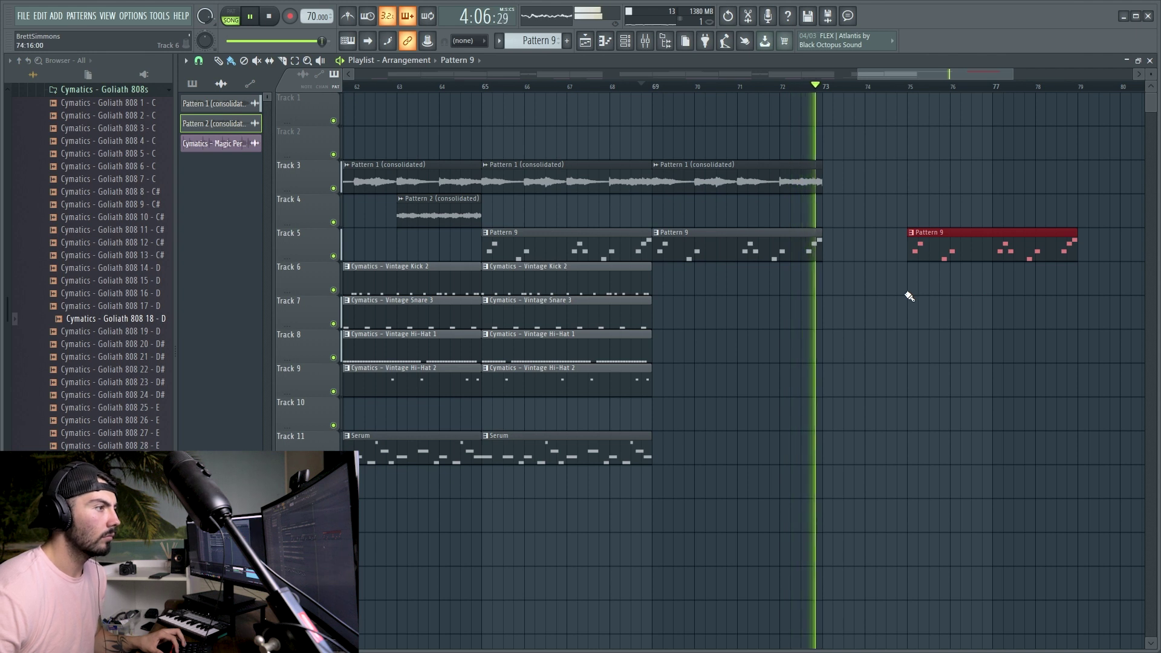